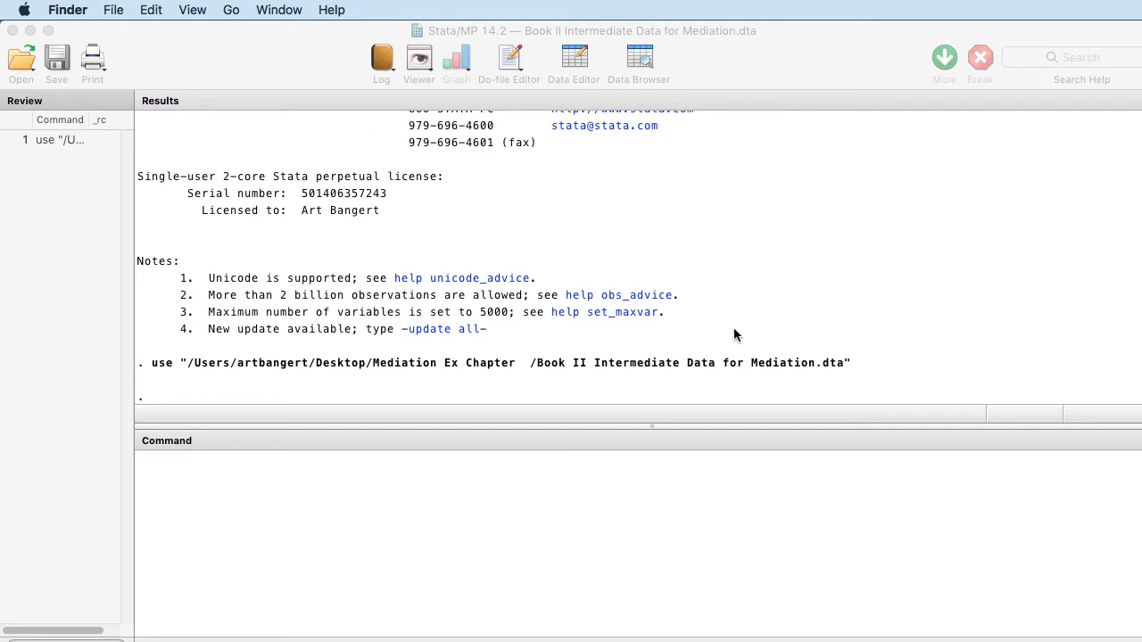
- Open the mediation dataset in the data browser to view its variables
left_click(734, 334)
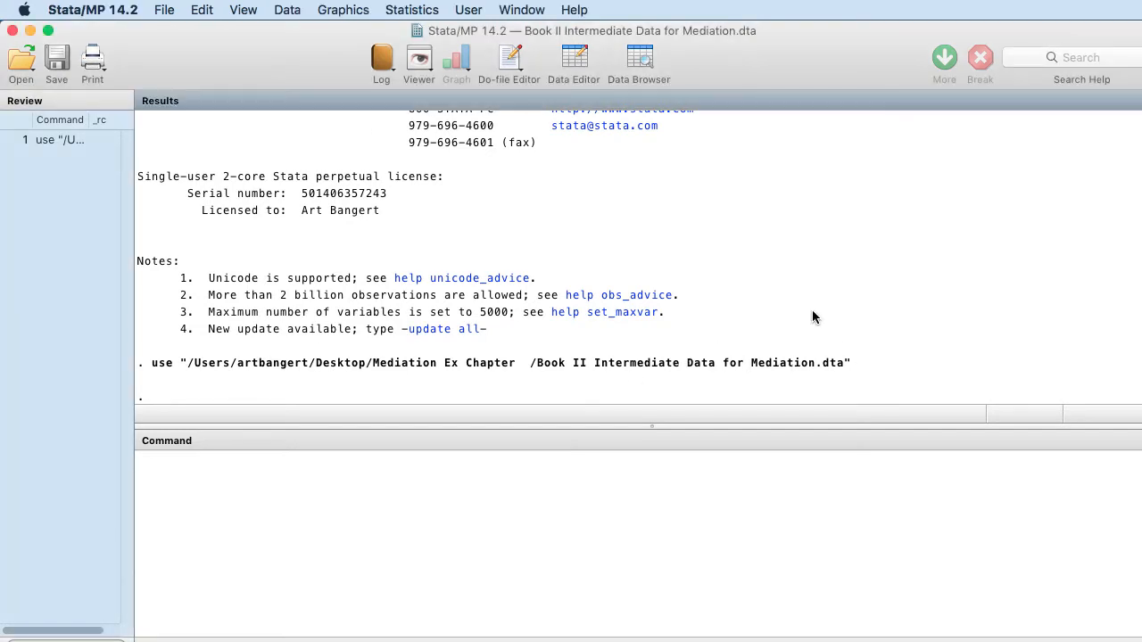
left_click(639, 59)
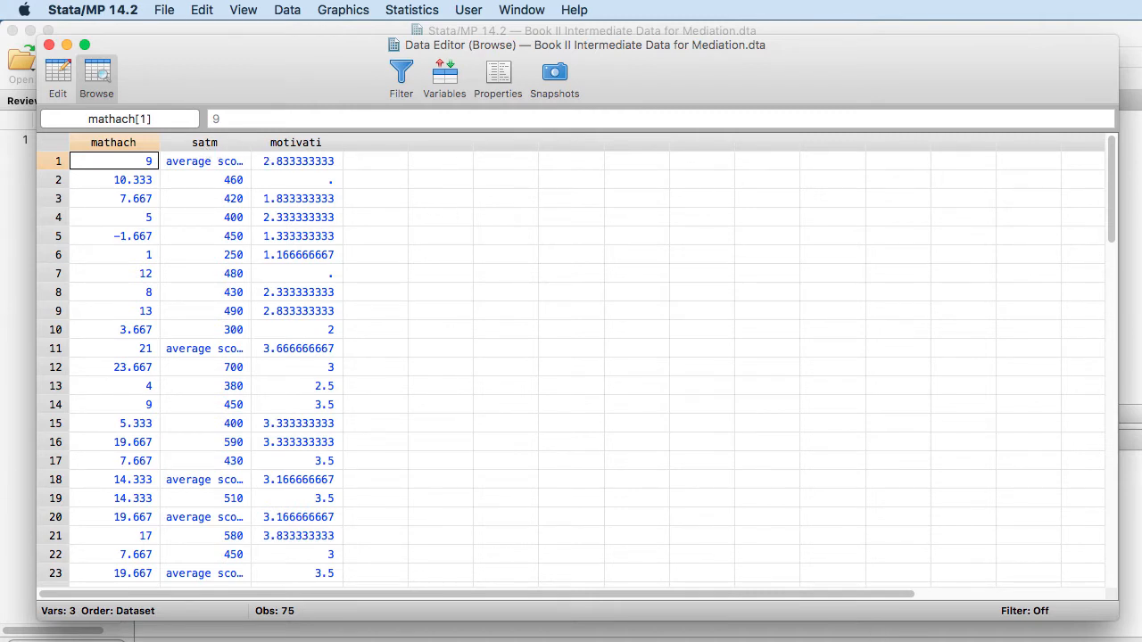
- Switch to Preview, examine the Simple Mediation Analysis path diagram, and close it
key("super+Tab")
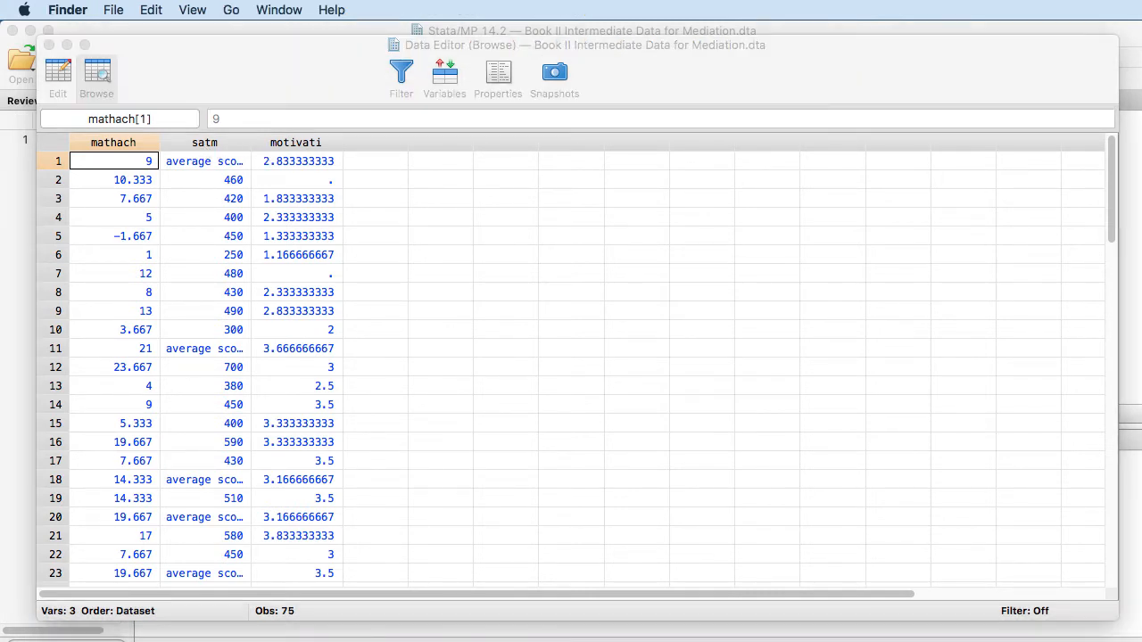
key("super+Tab")
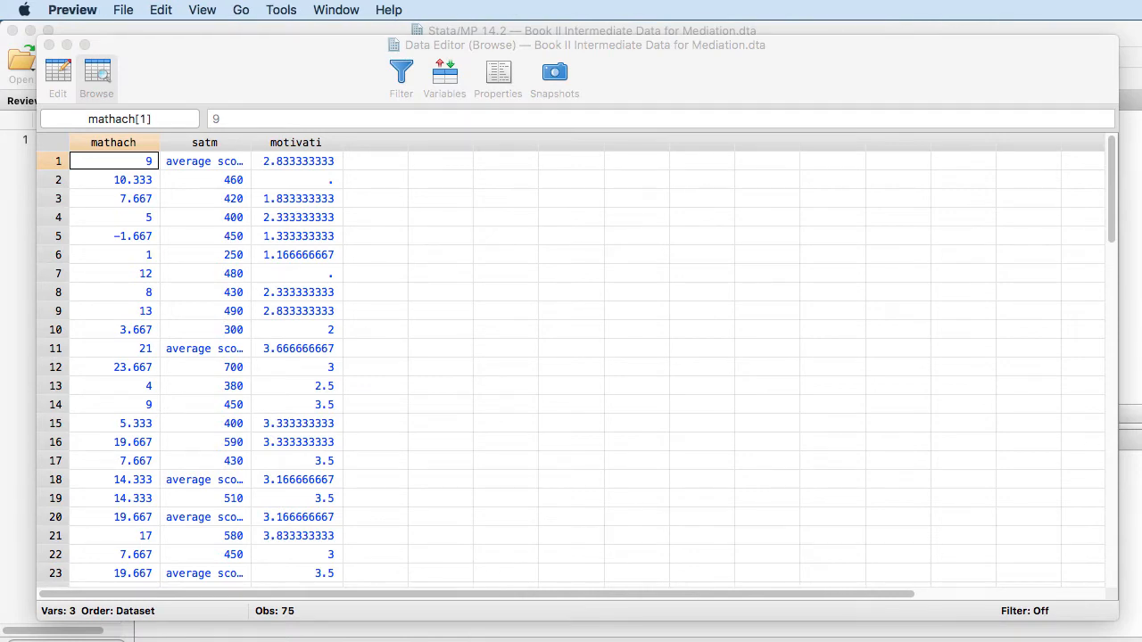
left_click_drag(208, 59, 617, 142)
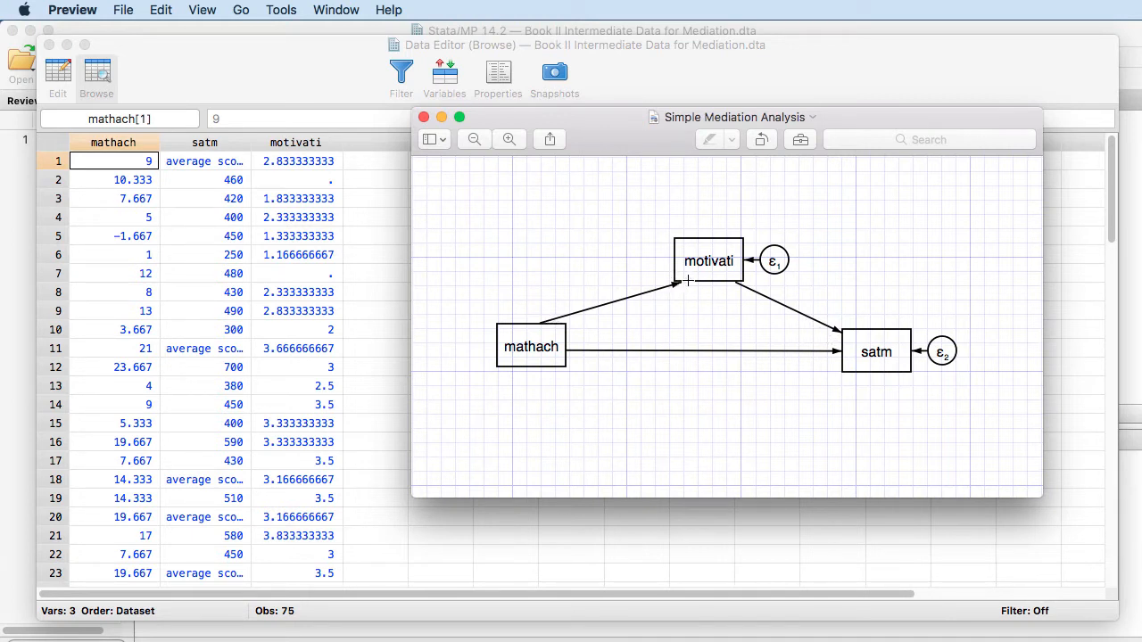
left_click(425, 118)
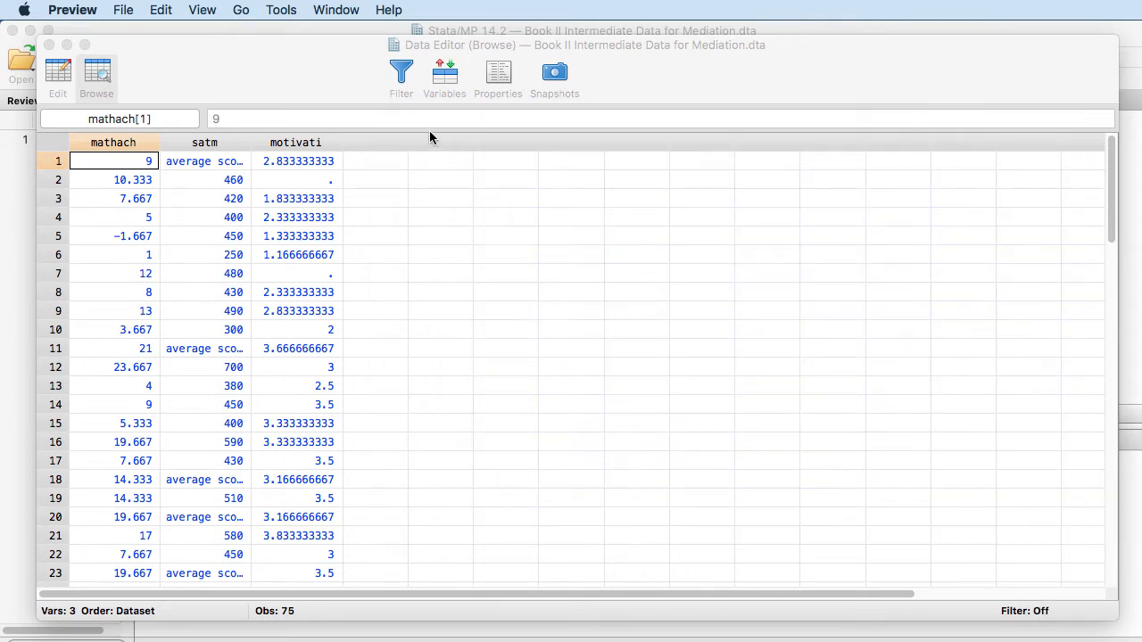
- Return to Stata, open the structural equation model builder, and close the data browser window
left_click(259, 41)
left_click(409, 12)
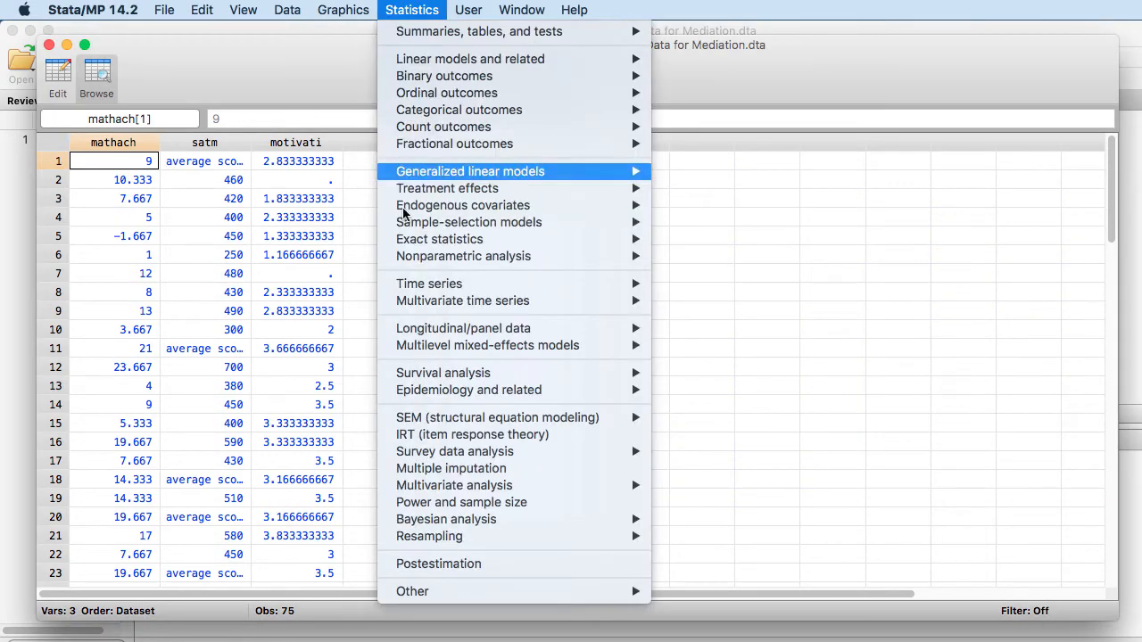
mouse_move(429, 419)
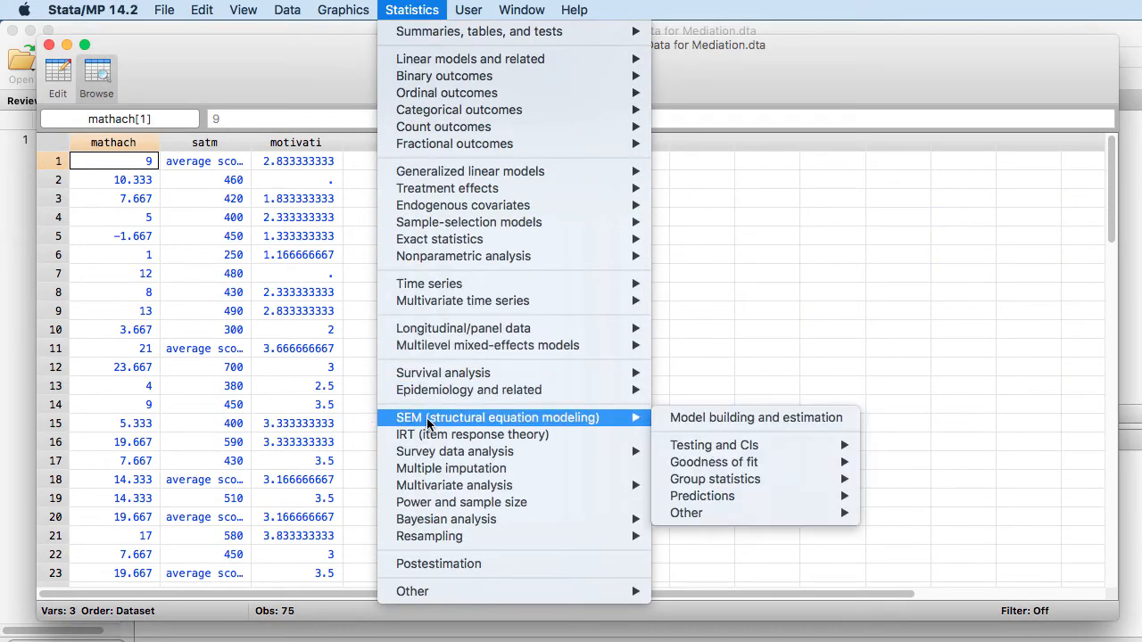
left_click(716, 416)
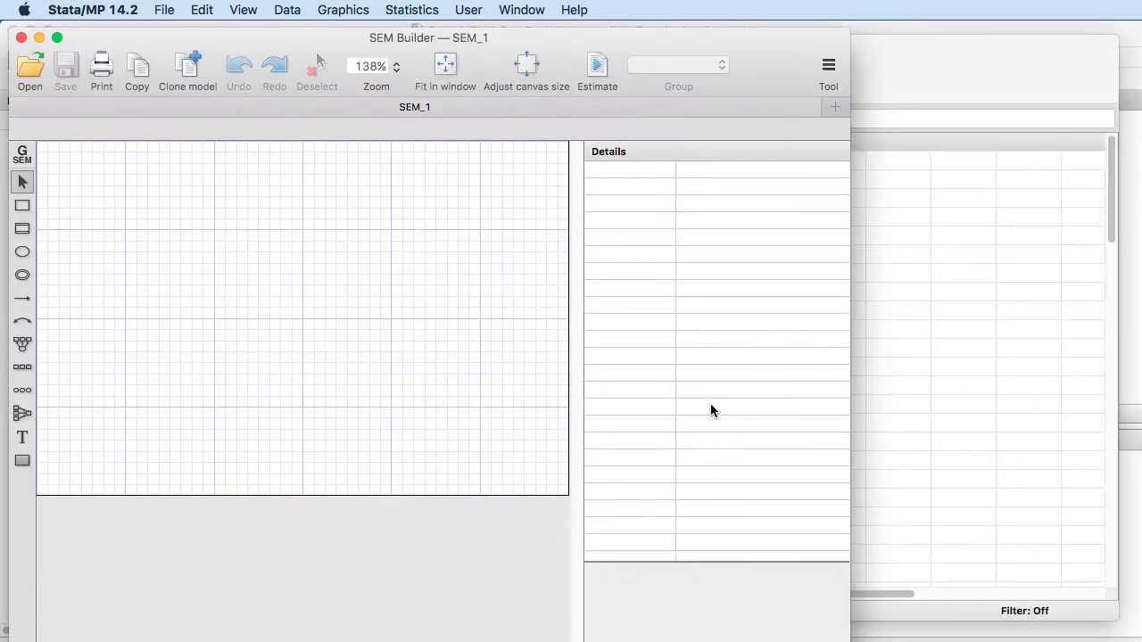
left_click_drag(412, 38, 506, 36)
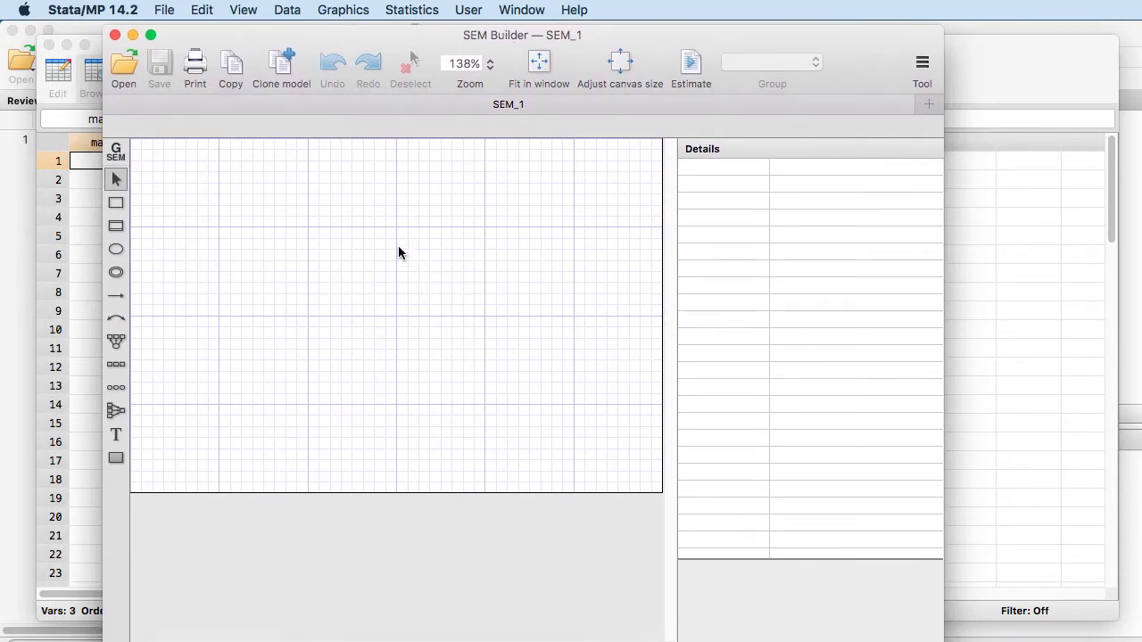
left_click(48, 43)
left_click_drag(250, 35, 235, 39)
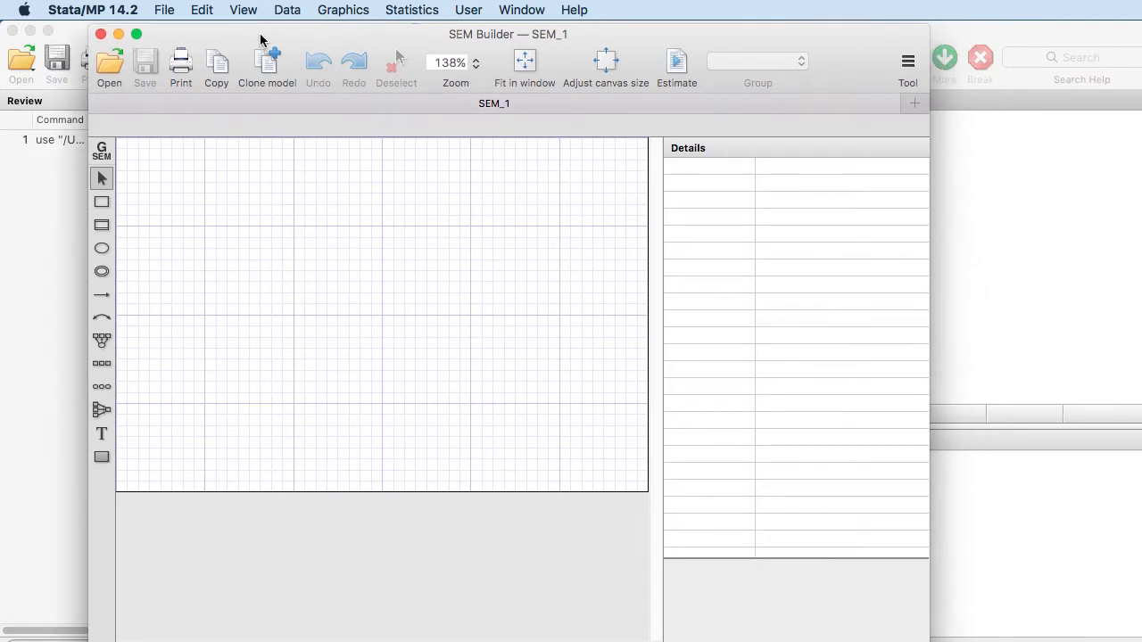
- Place three observed-variable boxes on the canvas in a triangle: one left, one upper middle and one right
left_click(478, 64)
left_click(472, 175)
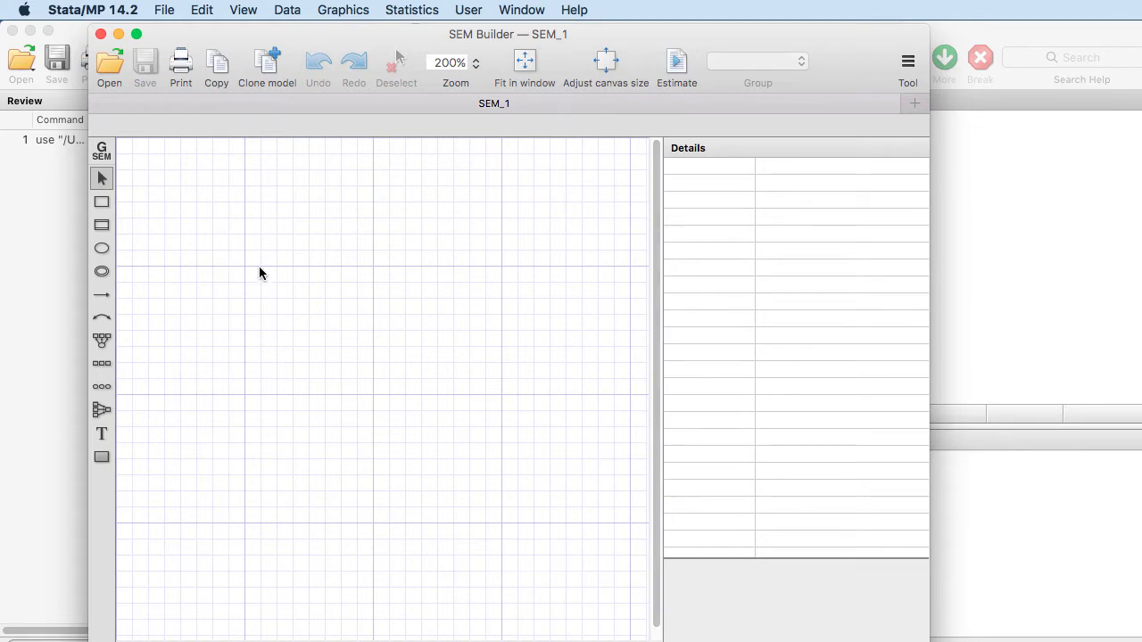
left_click(101, 204)
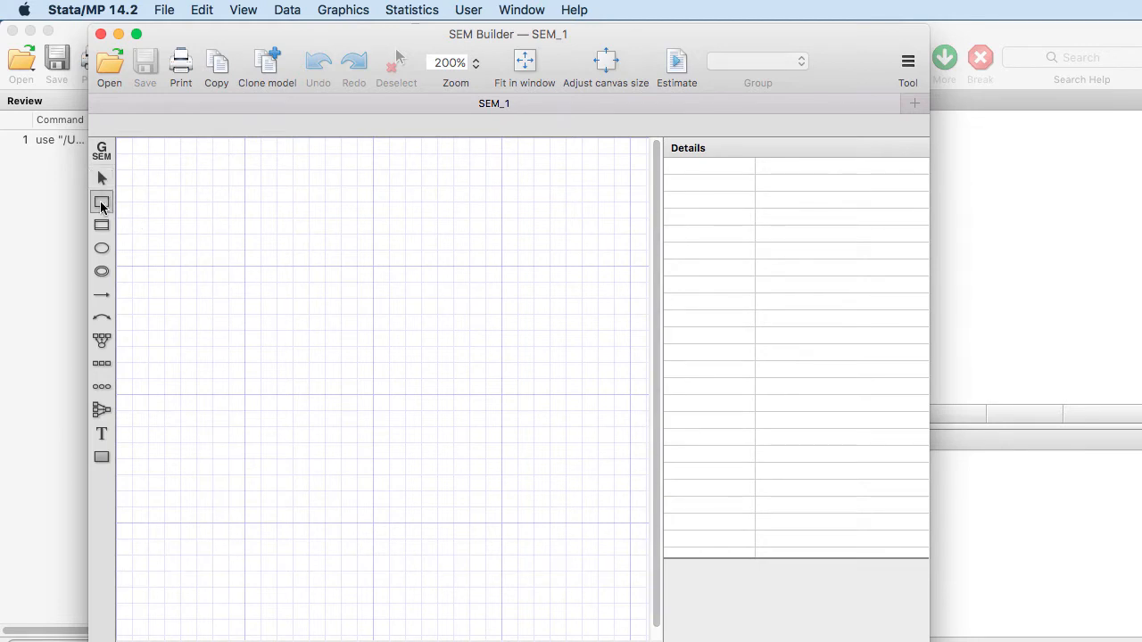
left_click(172, 338)
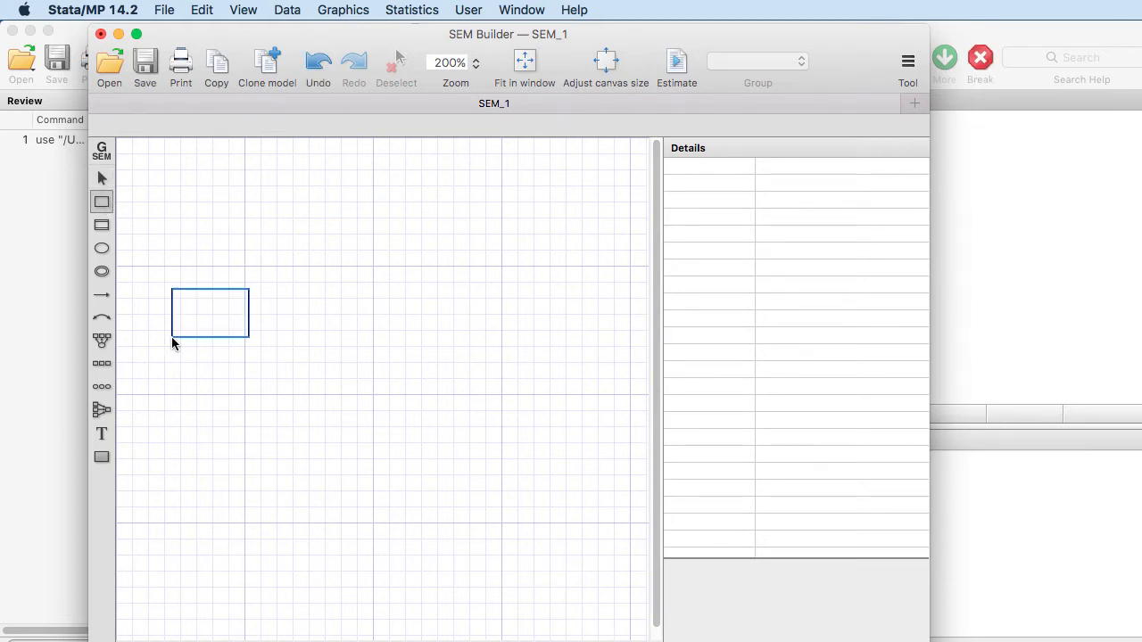
left_click(307, 259)
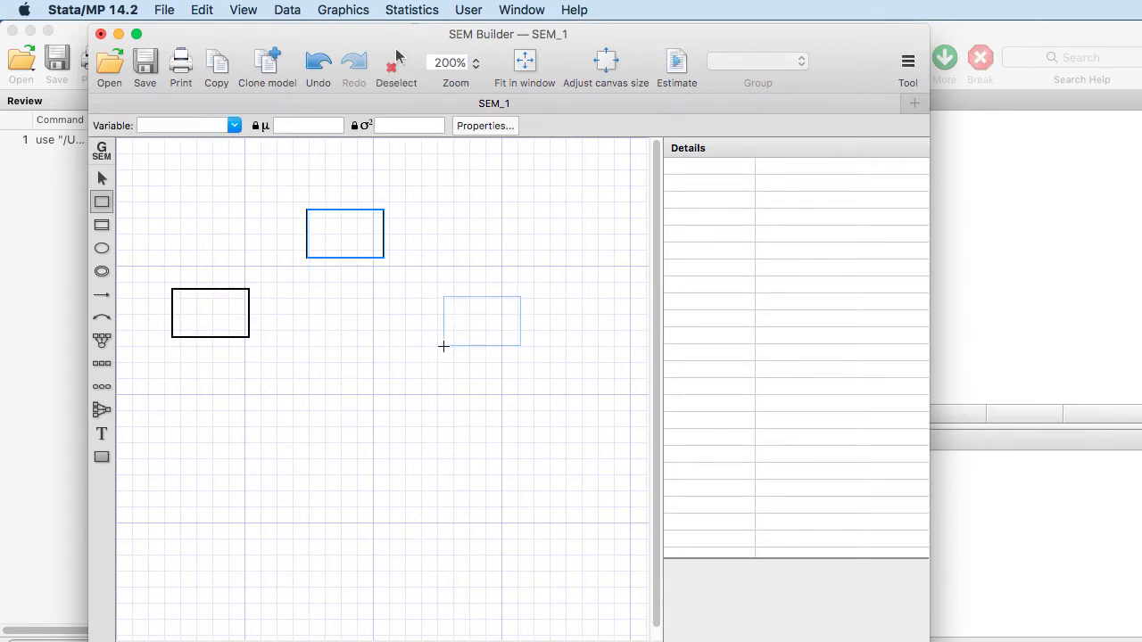
left_click(443, 346)
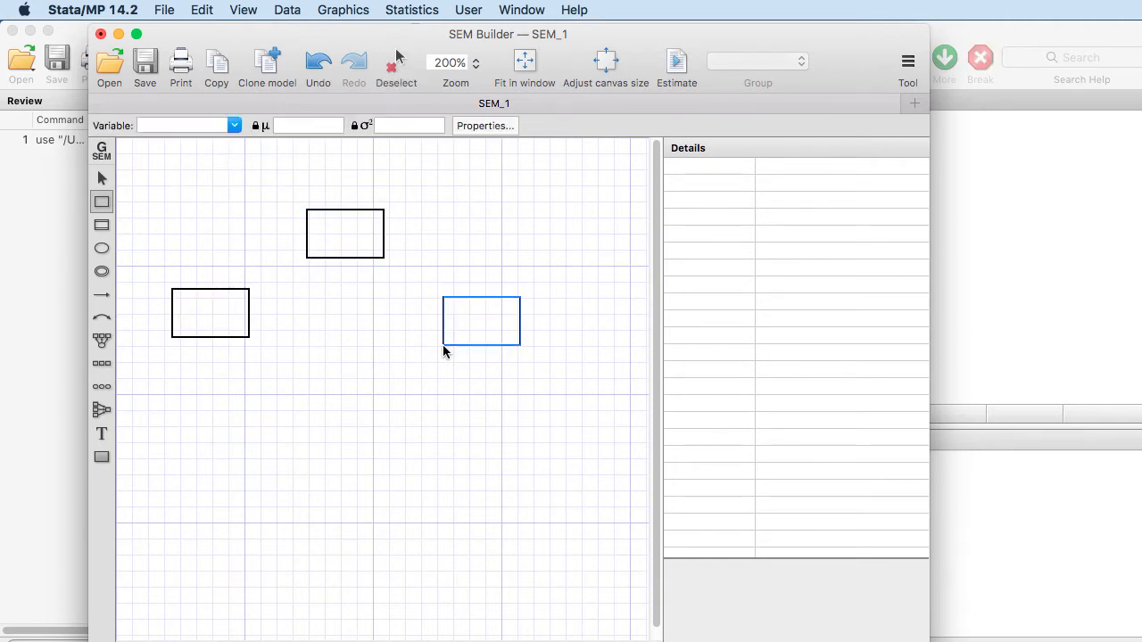
- Assign the variable mathach to the left observed-variable box
left_click(101, 177)
double_click(209, 317)
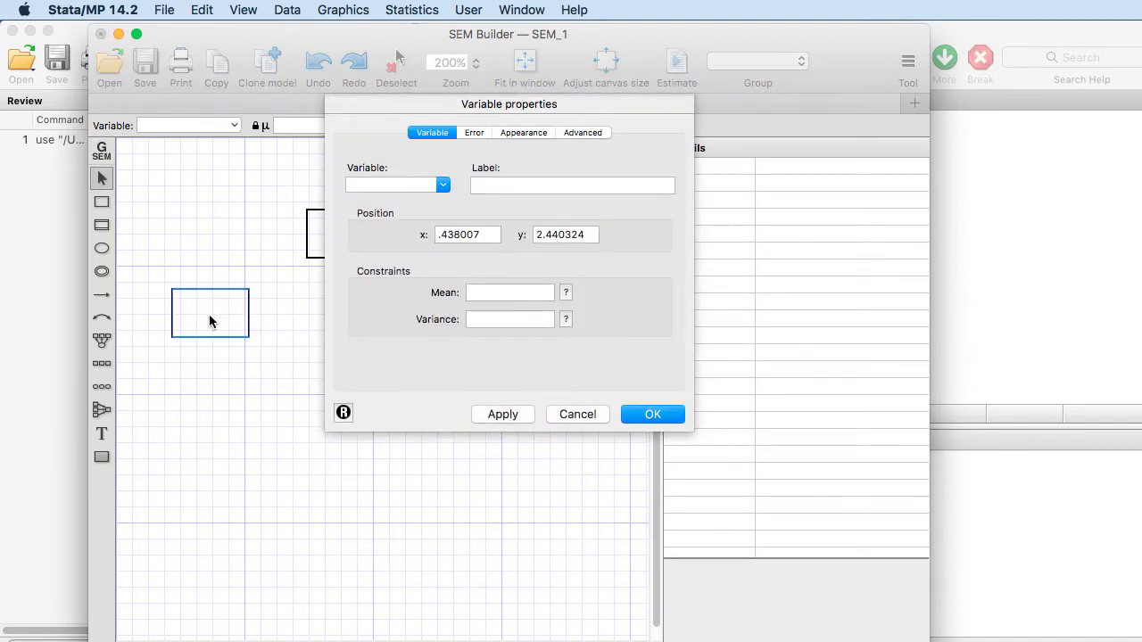
left_click(442, 185)
left_click(406, 202)
left_click(496, 414)
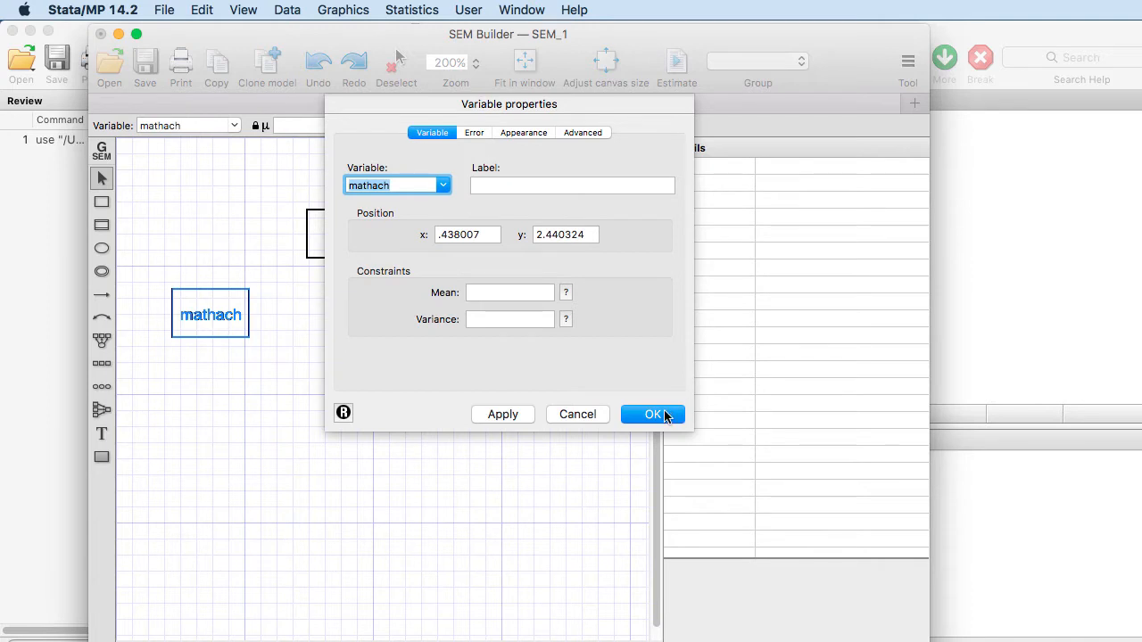
left_click(673, 418)
- Assign the variable motivati to the upper middle observed-variable box
double_click(340, 222)
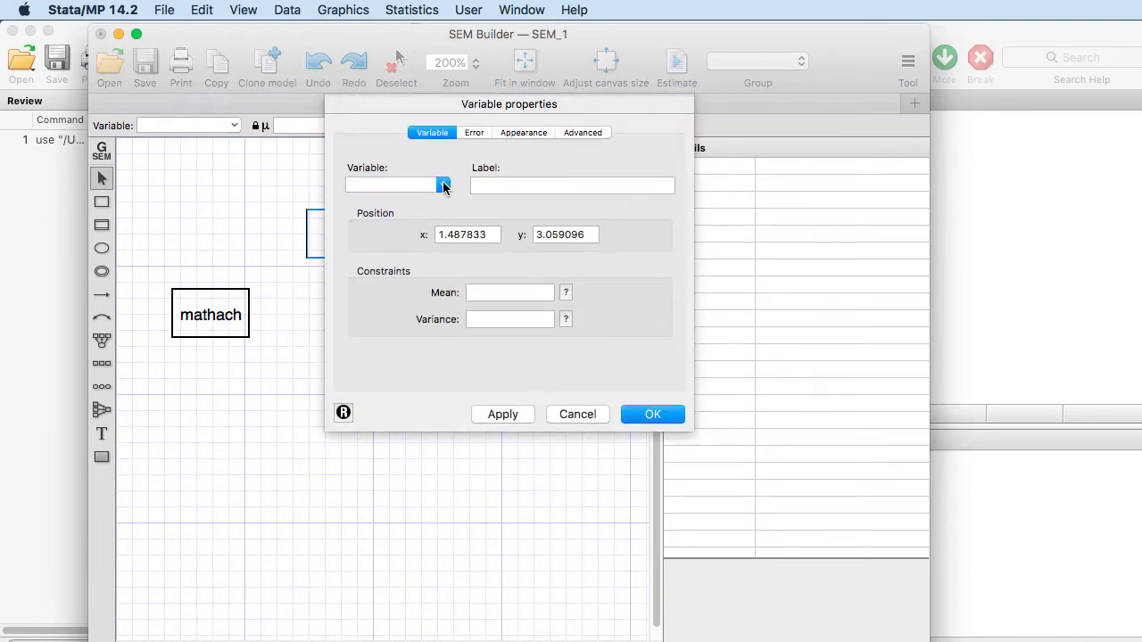
left_click(442, 185)
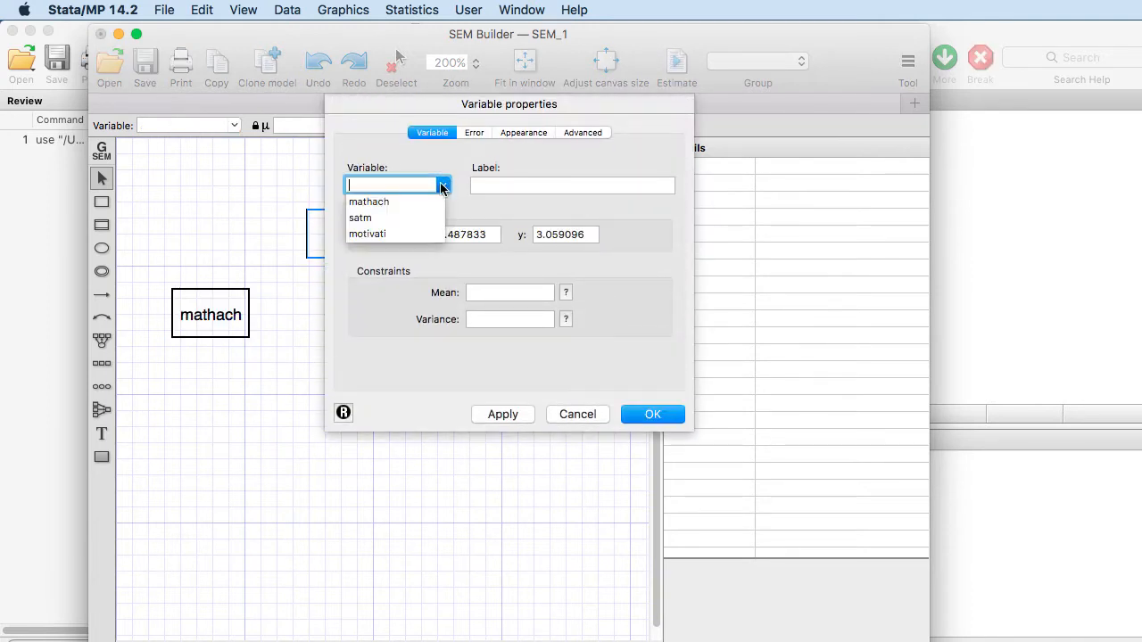
left_click(375, 233)
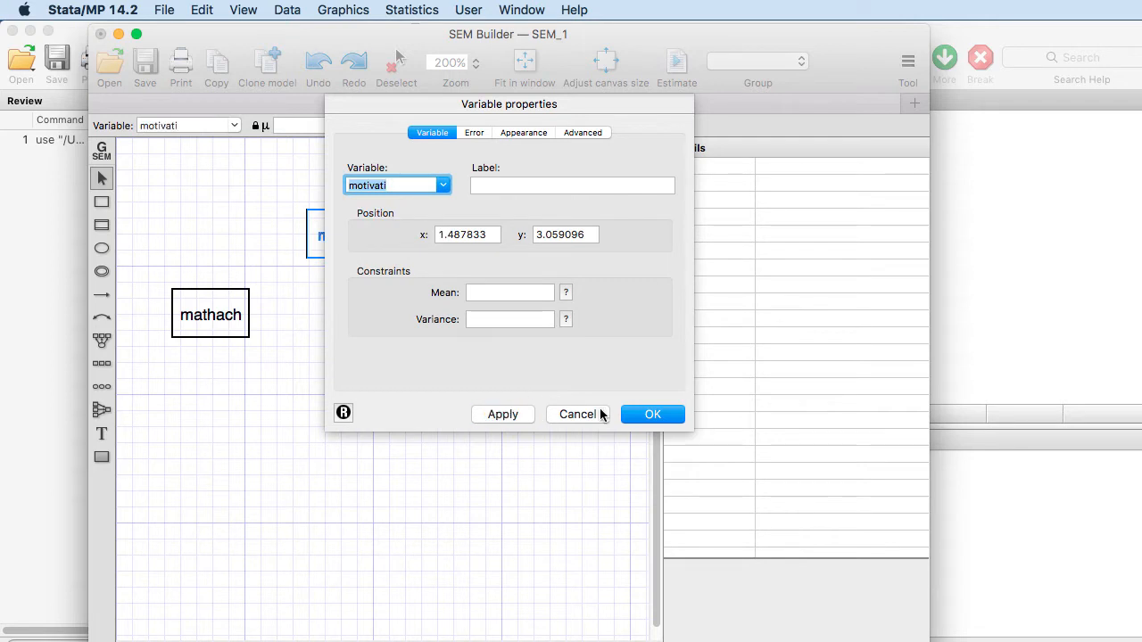
left_click(653, 414)
- Assign the variable satm to the right observed-variable box
double_click(487, 309)
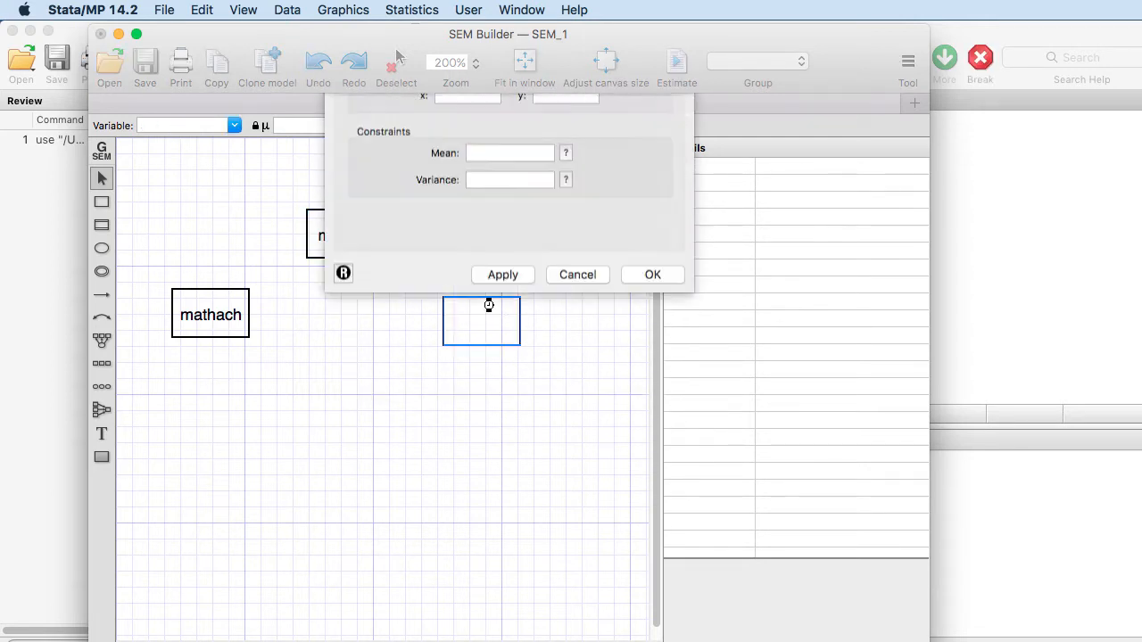
left_click(443, 185)
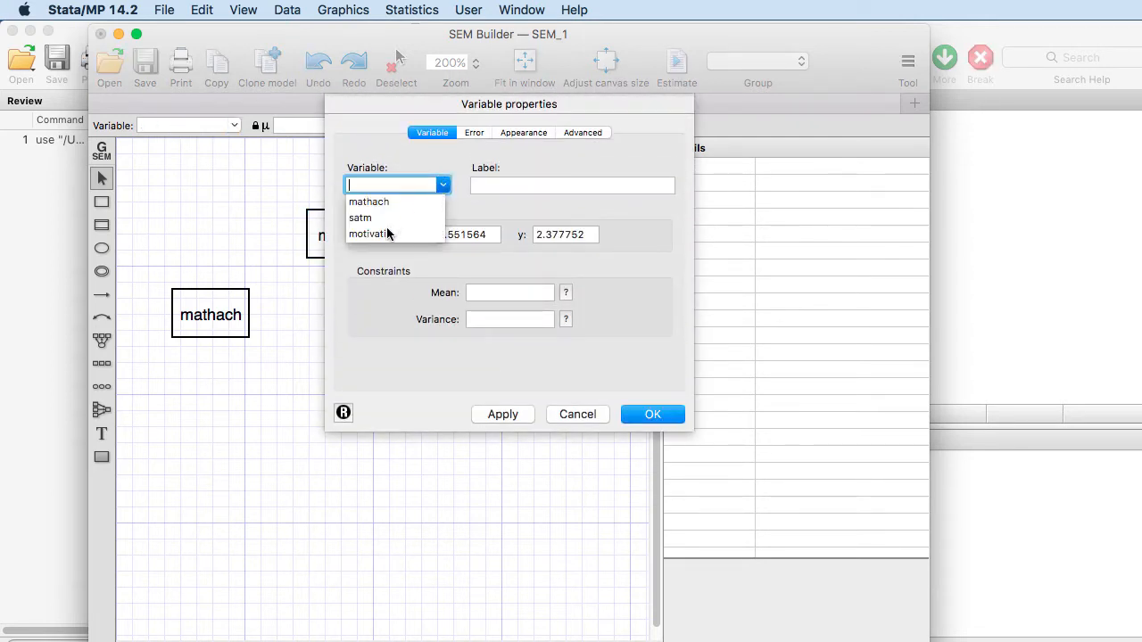
left_click(375, 218)
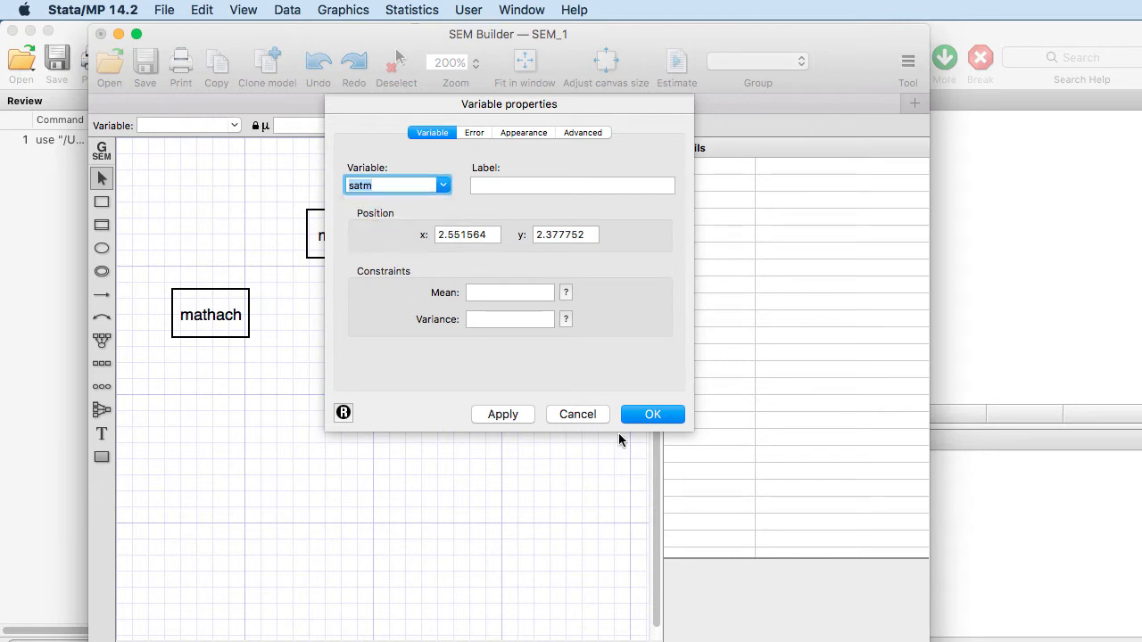
left_click(504, 416)
left_click(644, 416)
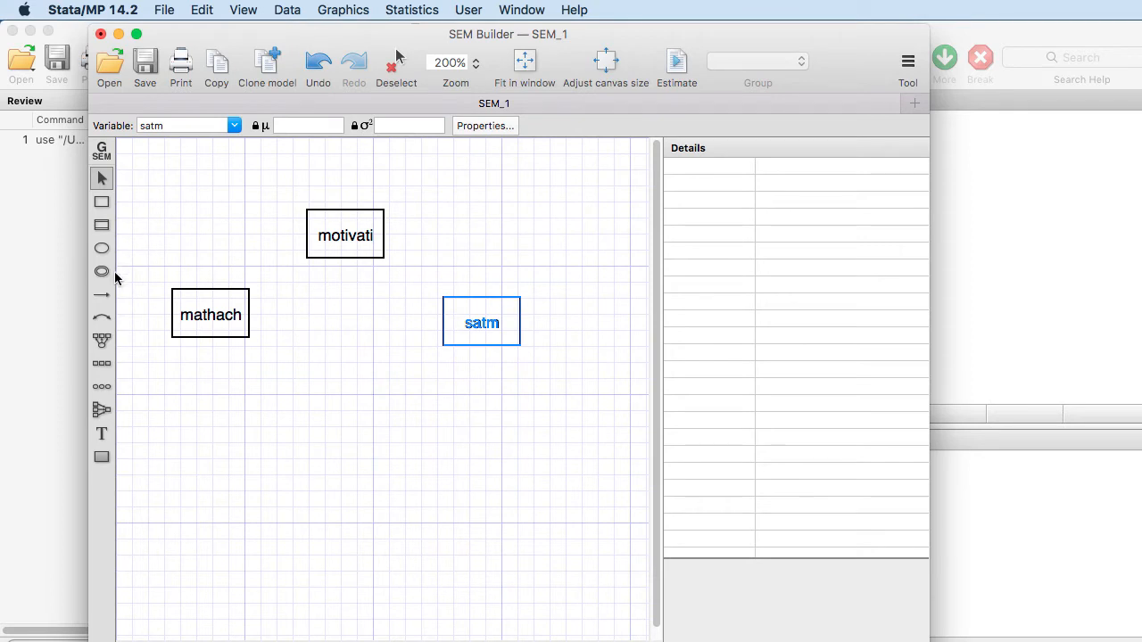
- Draw paths from mathach to motivati, from motivati to satm, and from mathach directly to satm
left_click(106, 299)
left_click_drag(231, 299, 447, 309)
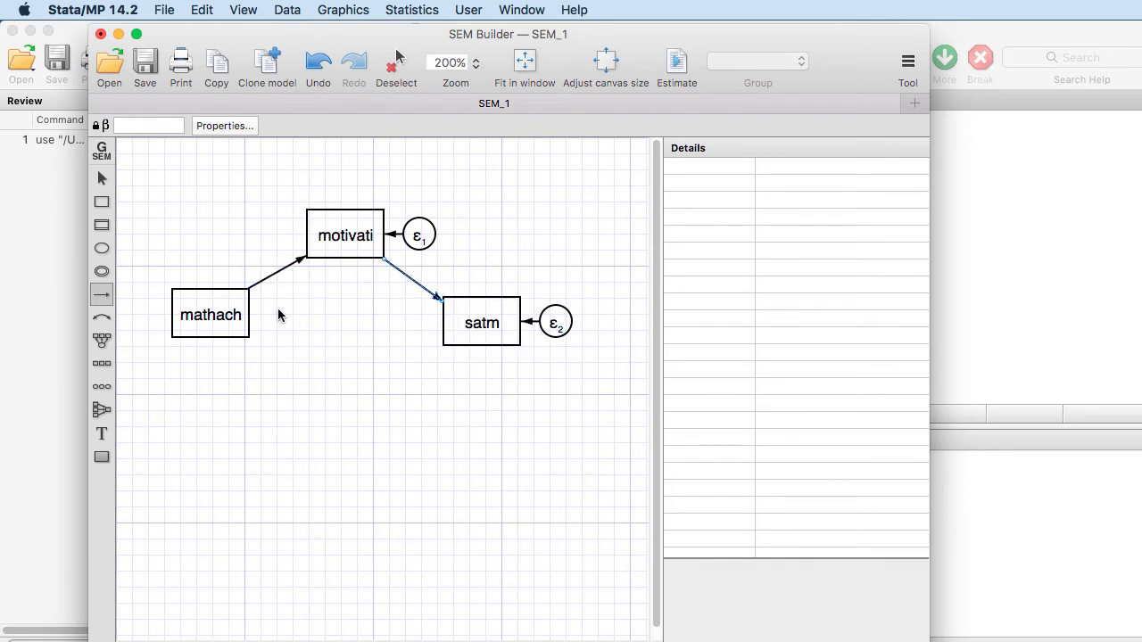
left_click_drag(247, 313, 451, 312)
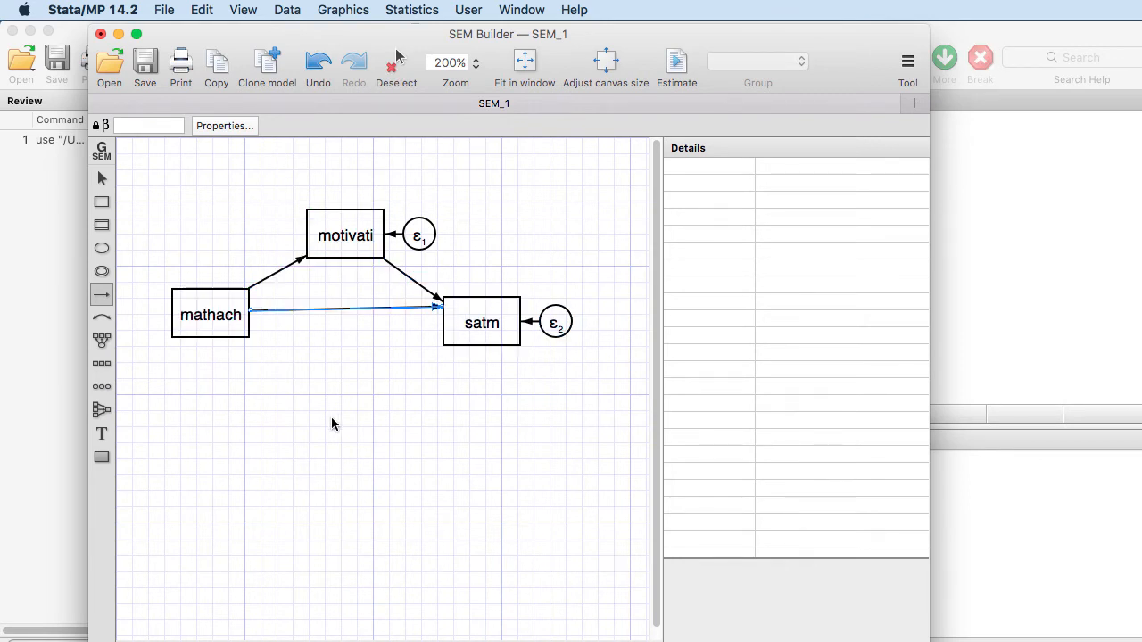
- Spread out the diagram by moving motivati up and right, satm to the right, and realigning mathach
left_click(102, 178)
left_click(460, 326)
left_click_drag(459, 327, 464, 314)
left_click_drag(235, 315, 234, 300)
left_click_drag(356, 230, 374, 222)
left_click(470, 315)
left_click_drag(469, 316, 482, 326)
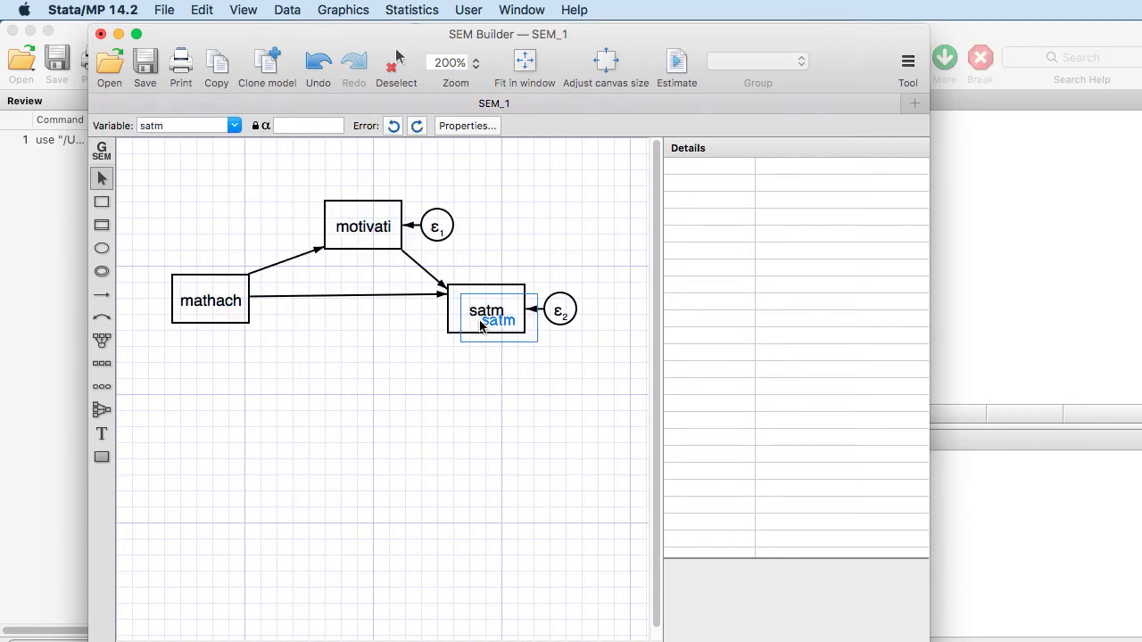
left_click_drag(214, 319, 217, 331)
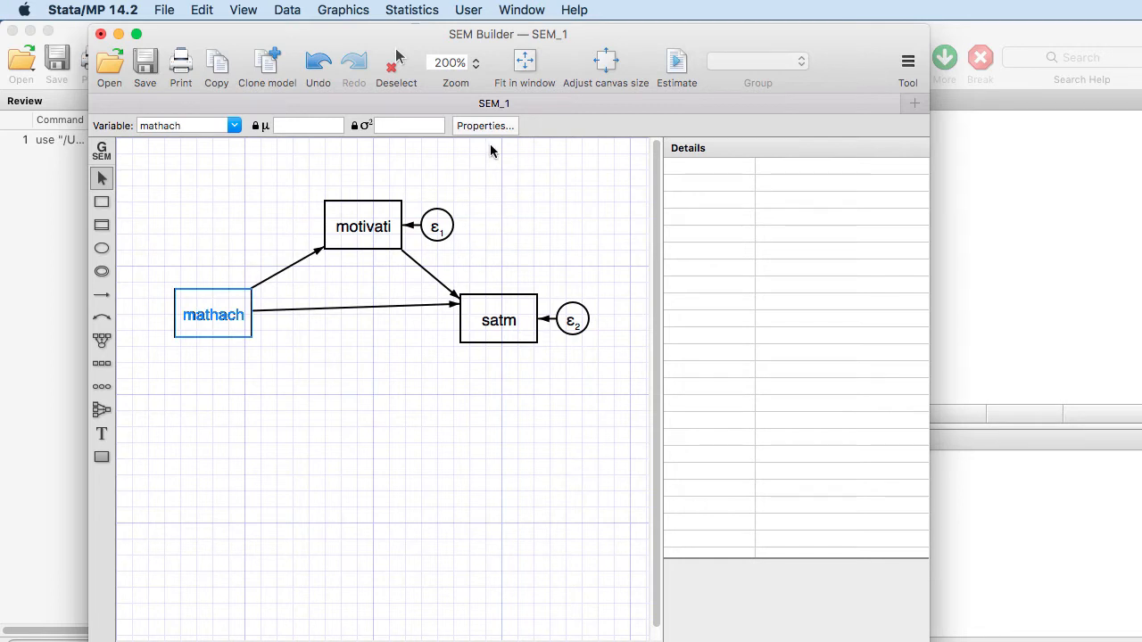
- Estimate the model with the maximum likelihood method and place the diagram beside the results output to compare the coefficients
left_click(675, 64)
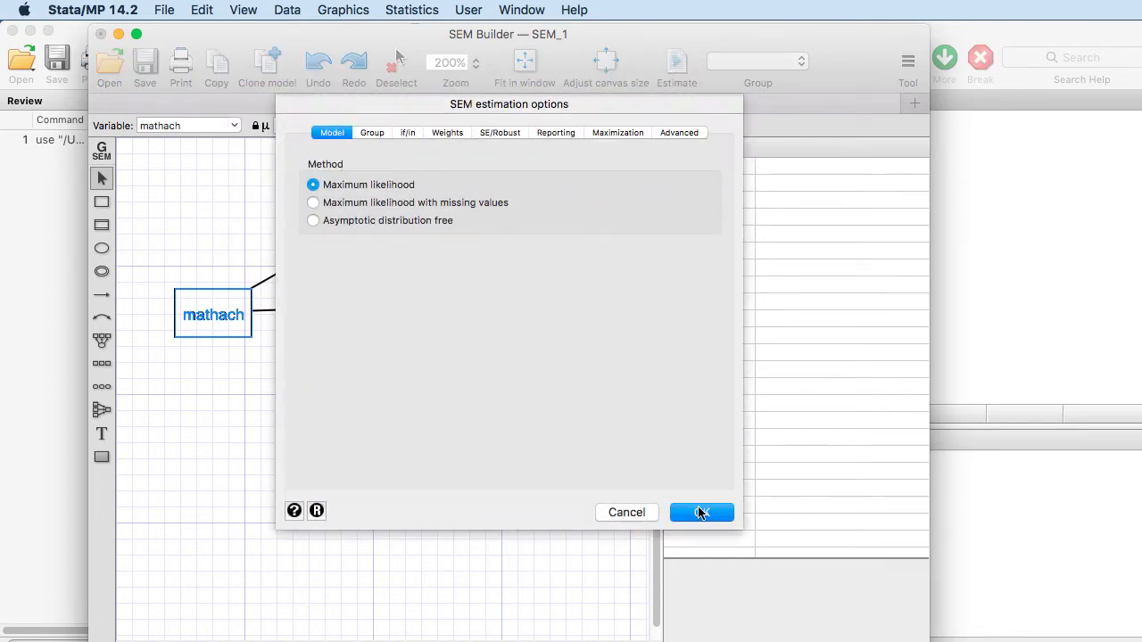
left_click(700, 512)
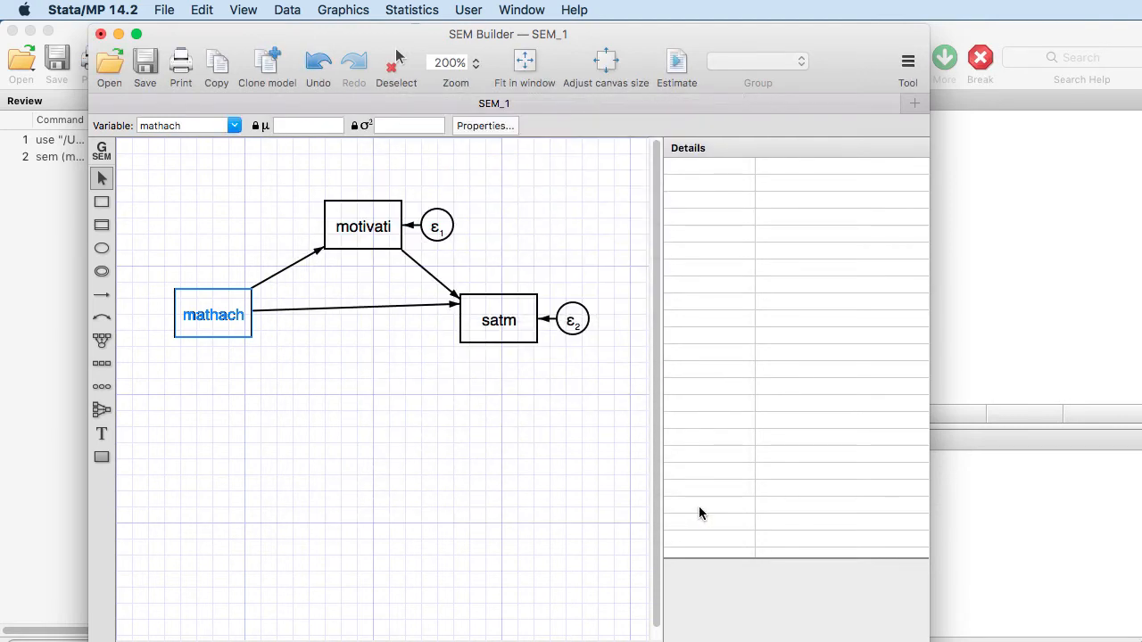
left_click_drag(337, 33, 673, 37)
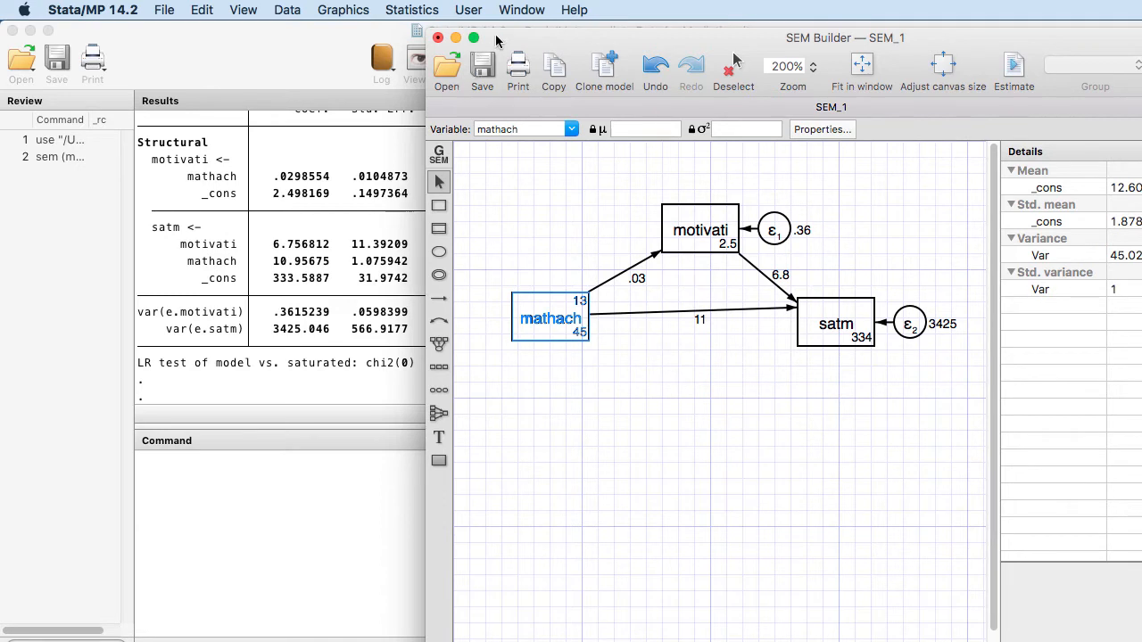
left_click_drag(503, 37, 602, 37)
scroll(337, 214, "up", 3)
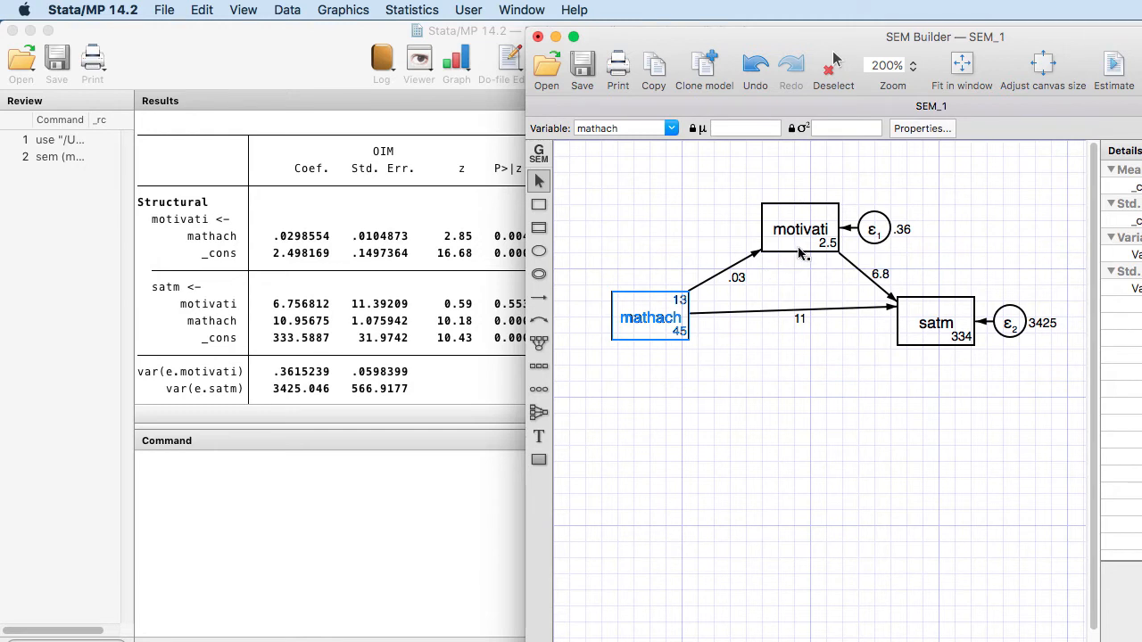
- Move the satm box slightly down in the estimated path diagram
left_click(929, 307)
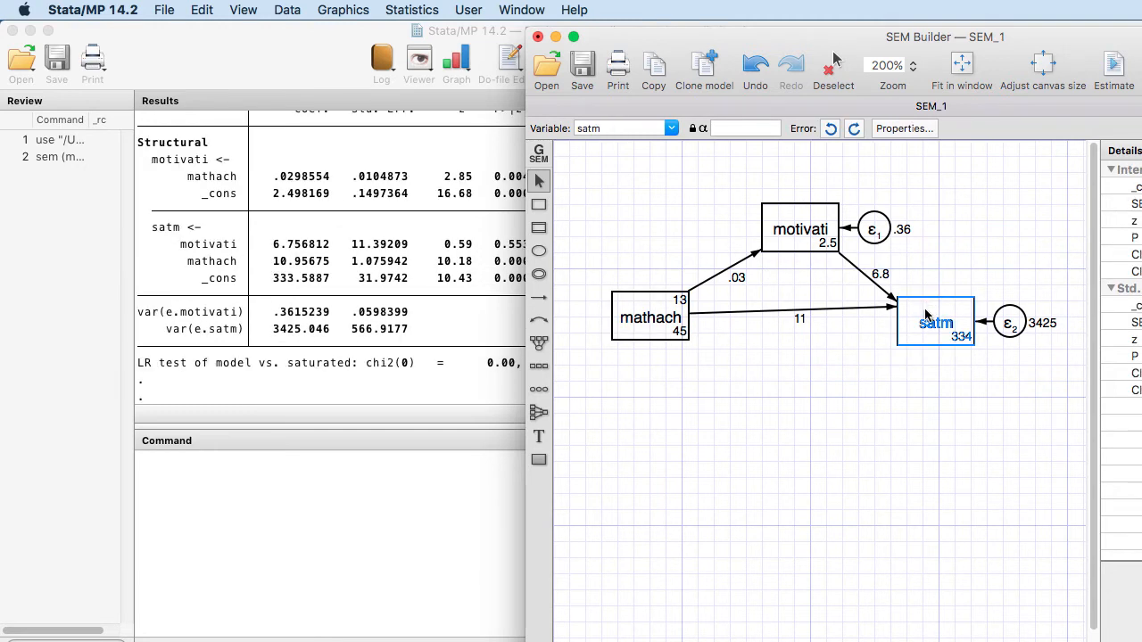
left_click_drag(929, 312, 927, 323)
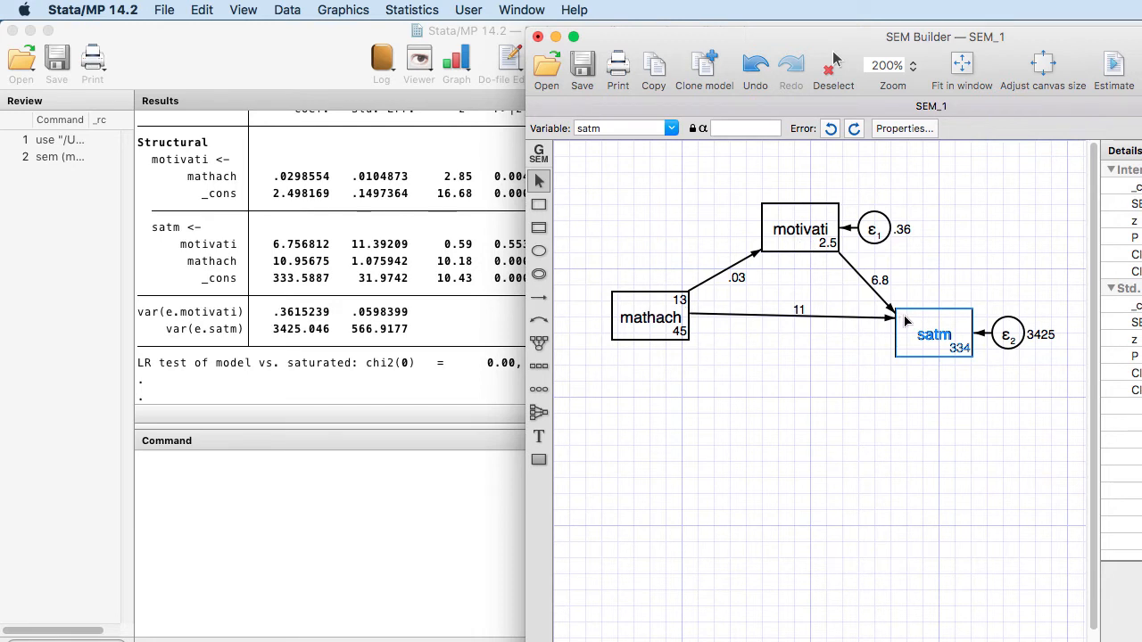
- Report the estimated model's decomposition of effects into total, direct, and indirect (teffects), with default options, and display the output to its end
left_click(425, 511)
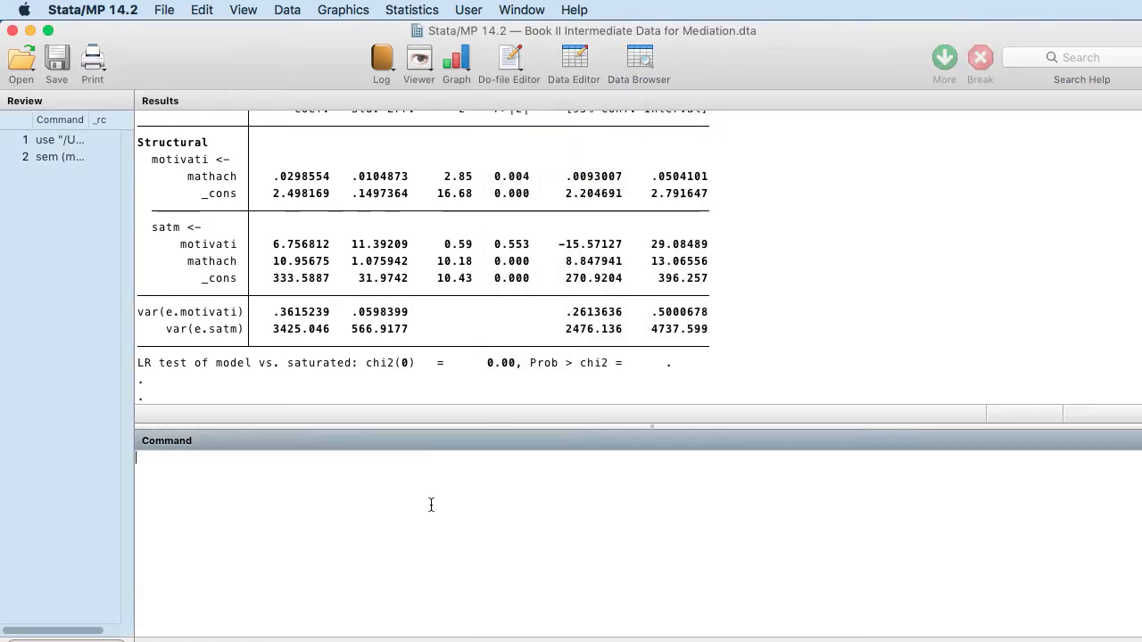
left_click(420, 11)
left_click(420, 10)
left_click(420, 10)
mouse_move(438, 416)
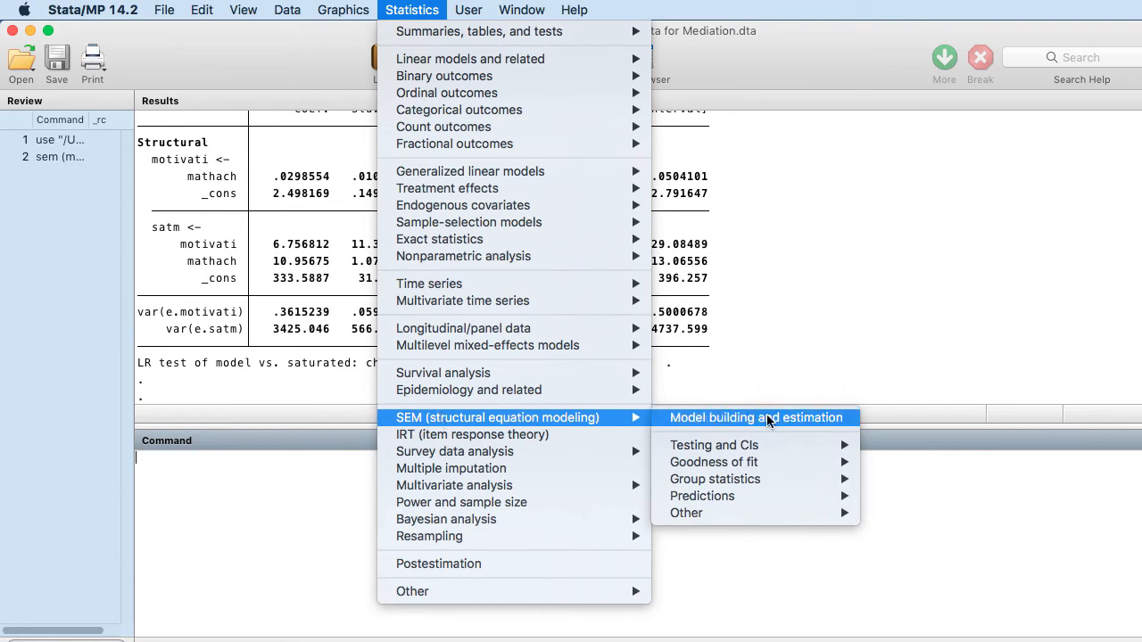
mouse_move(770, 445)
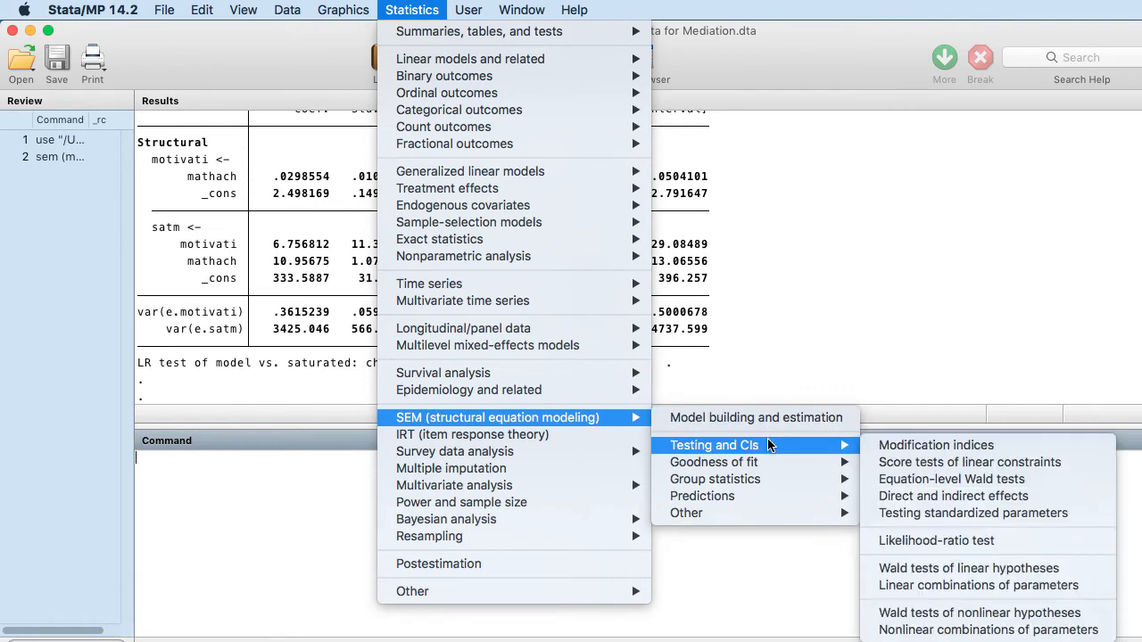
left_click(895, 498)
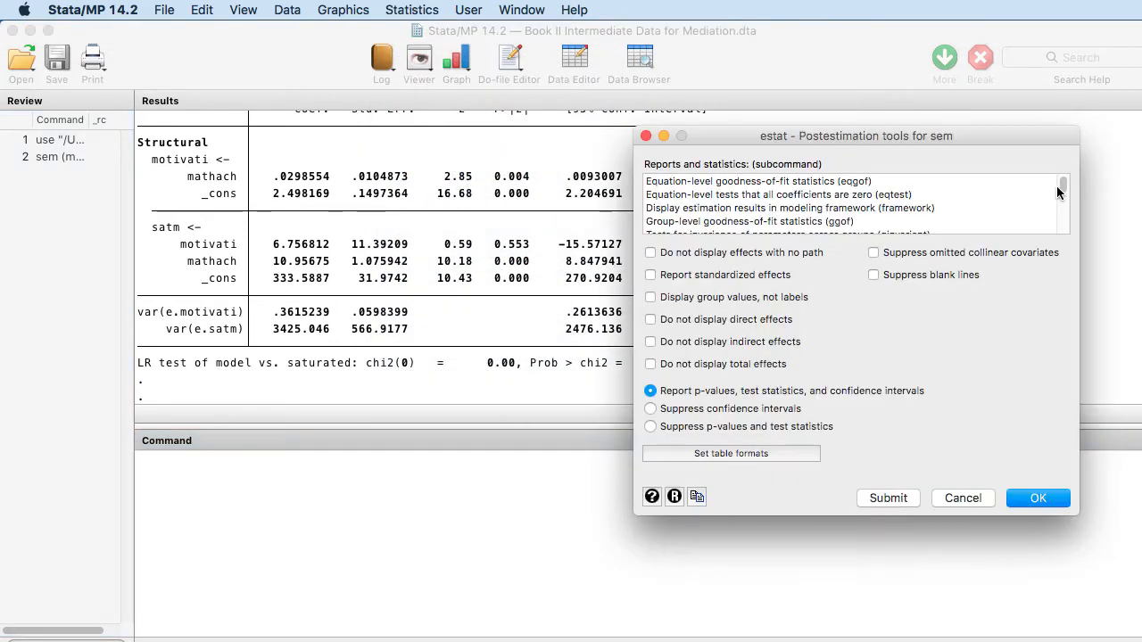
left_click_drag(1063, 187, 1064, 217)
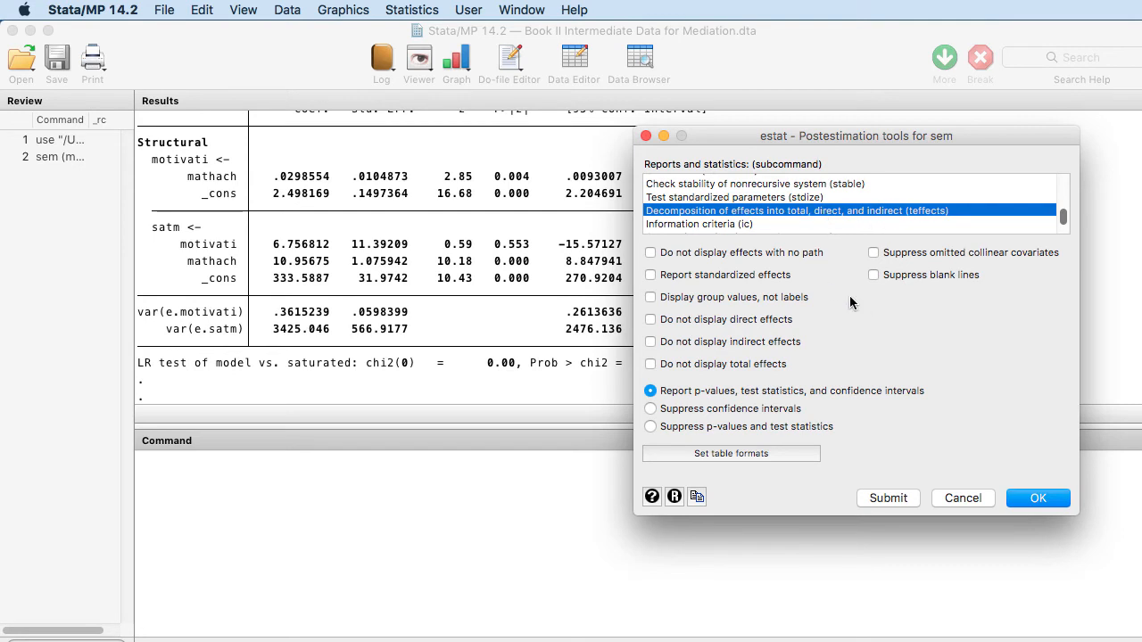
left_click(1038, 503)
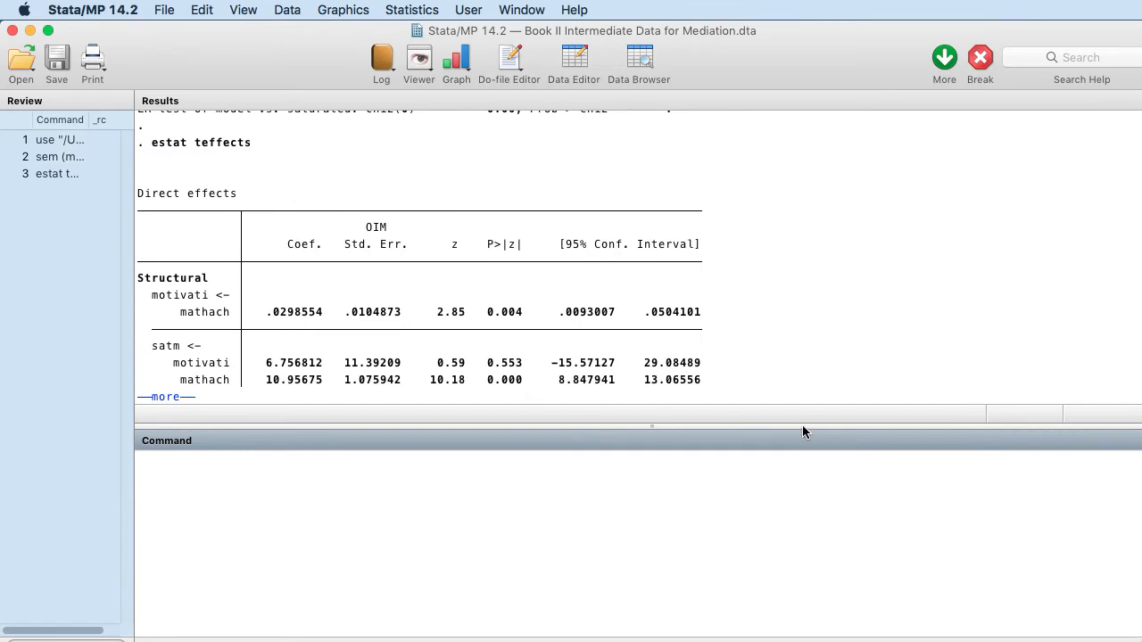
left_click(161, 397)
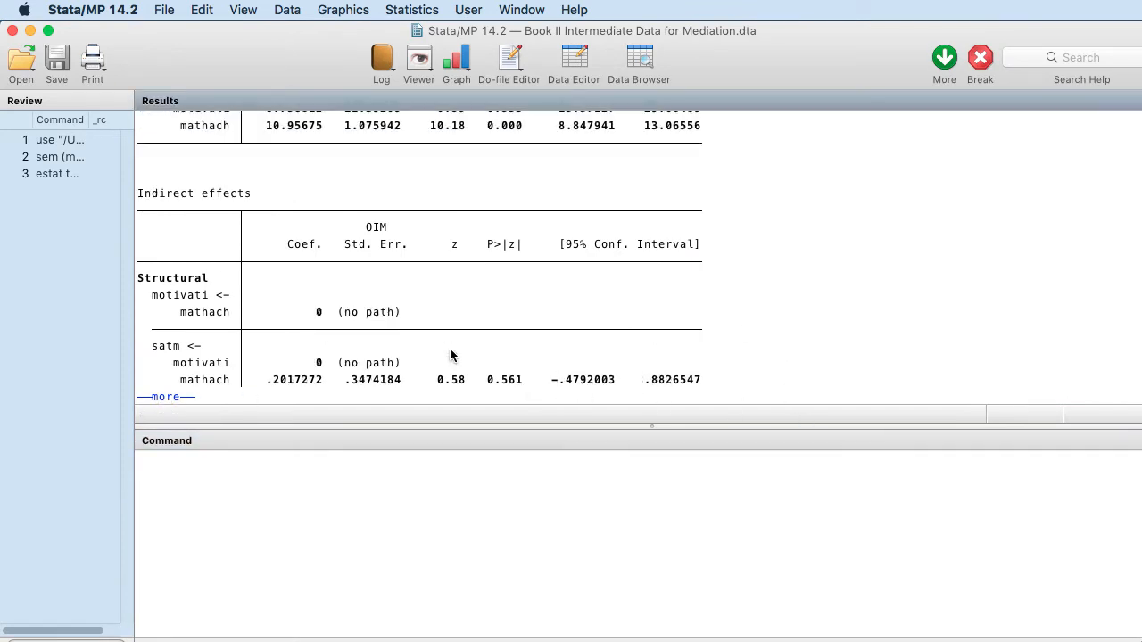
left_click(165, 397)
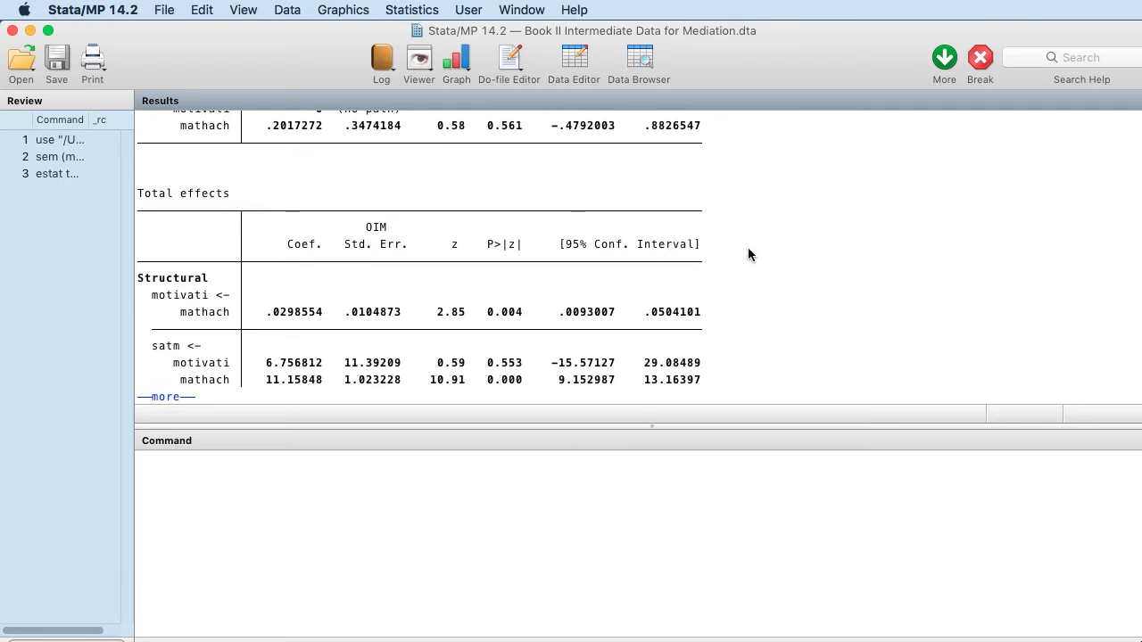
left_click(168, 398)
- Compare the direct, indirect and total effects tables with the path diagram, examining the effects of mathach on satm
scroll(881, 225, "up", 10)
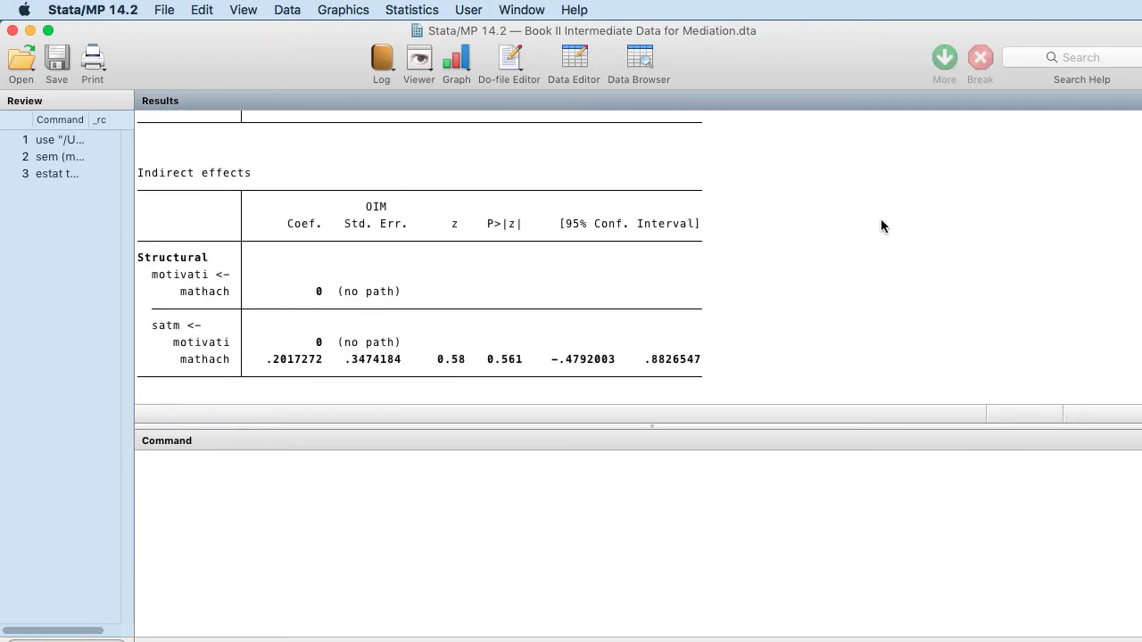
scroll(882, 226, "up", 2)
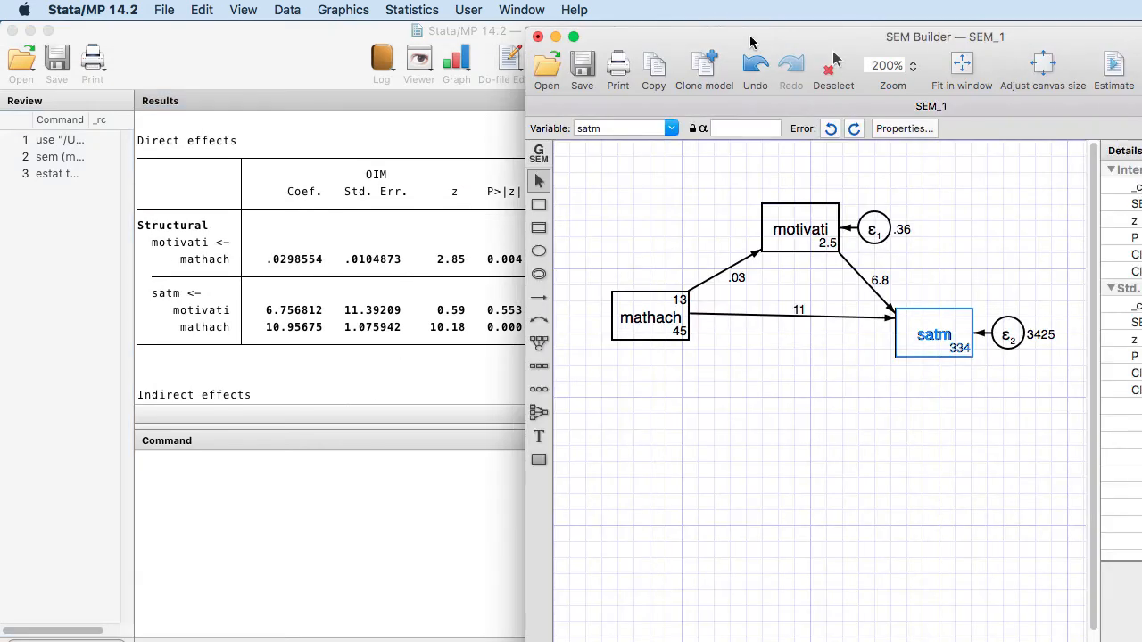
left_click_drag(750, 37, 859, 29)
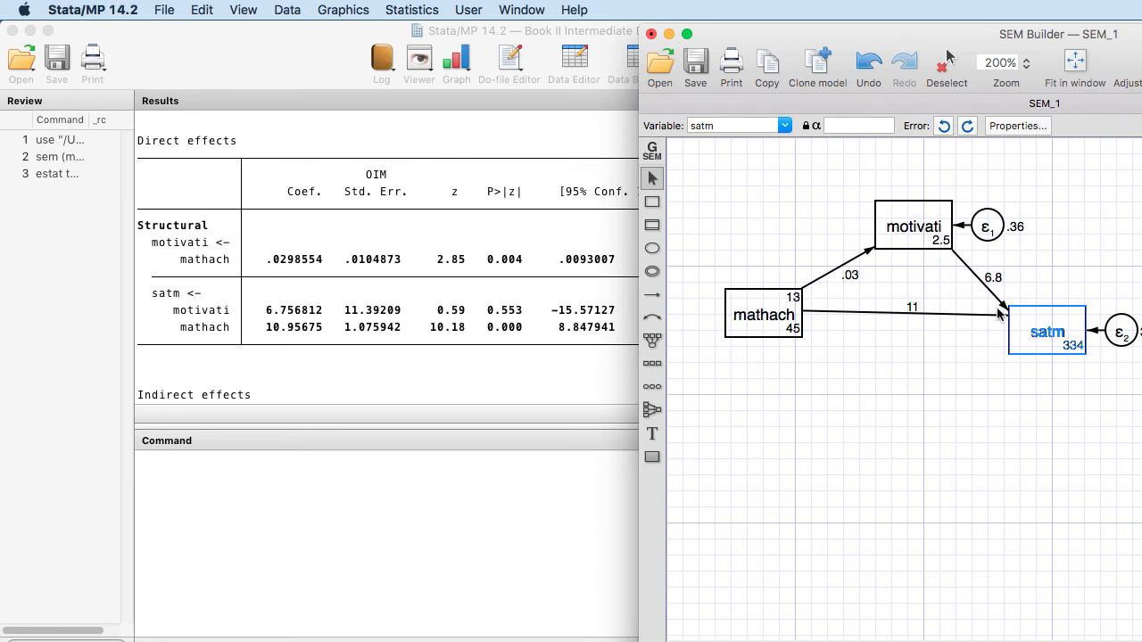
scroll(355, 344, "down", 6)
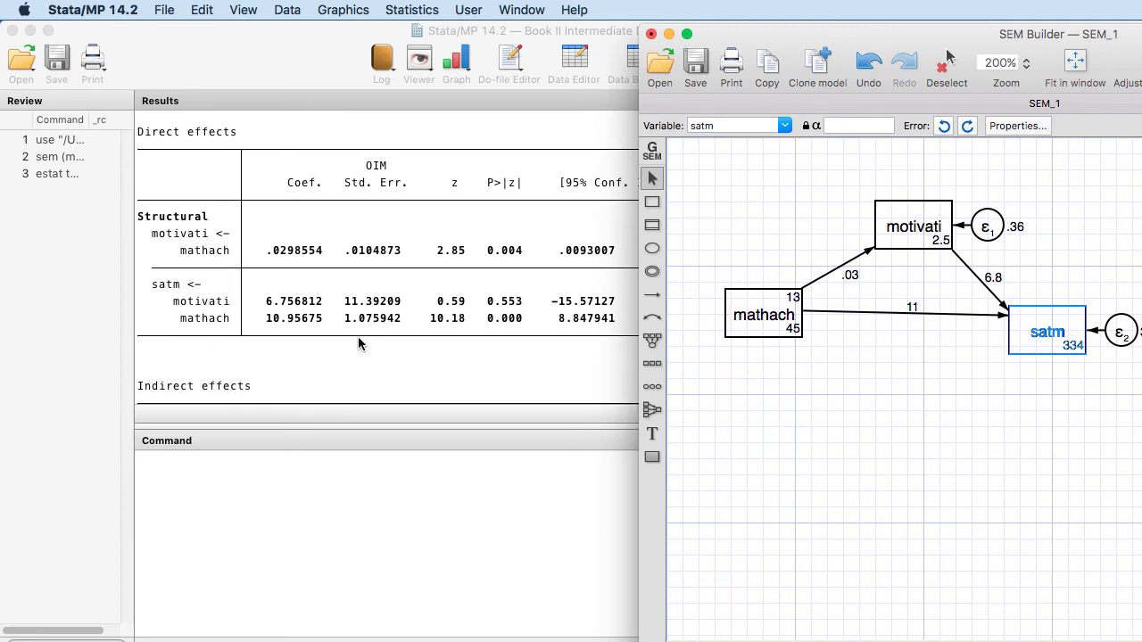
scroll(356, 345, "up", 1)
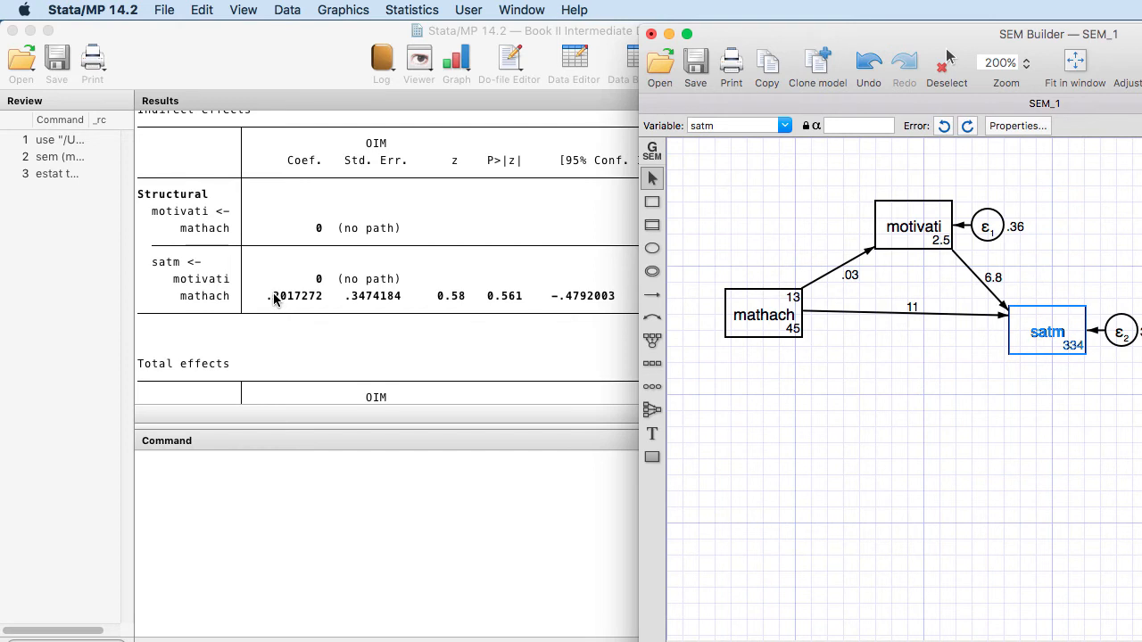
scroll(277, 302, "up", 1)
scroll(275, 302, "up", 1)
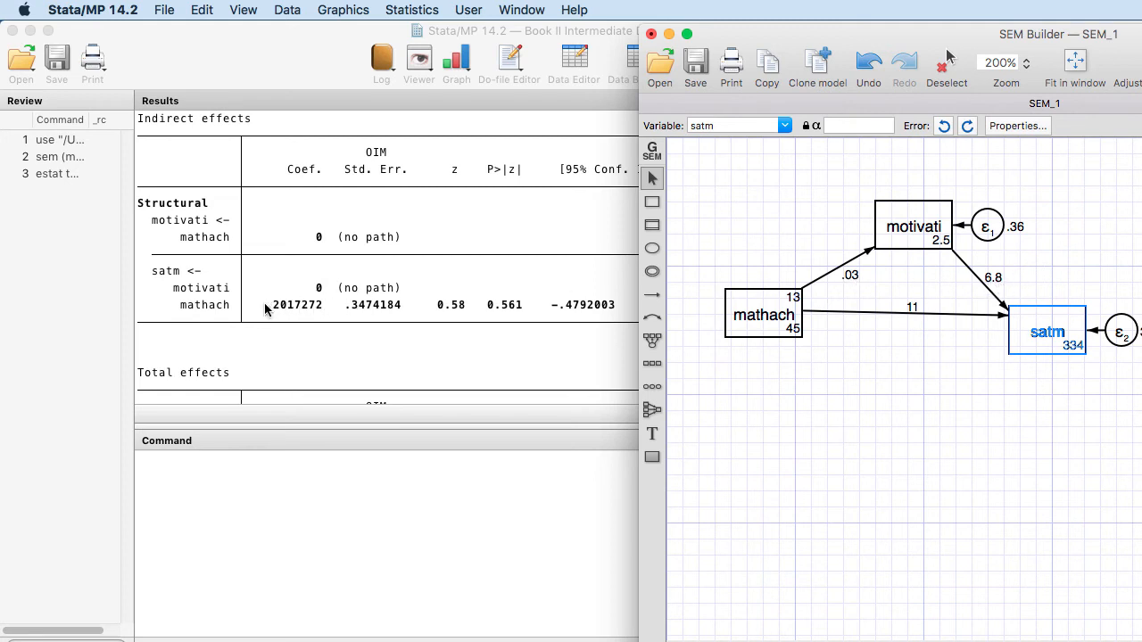
scroll(331, 343, "down", 5)
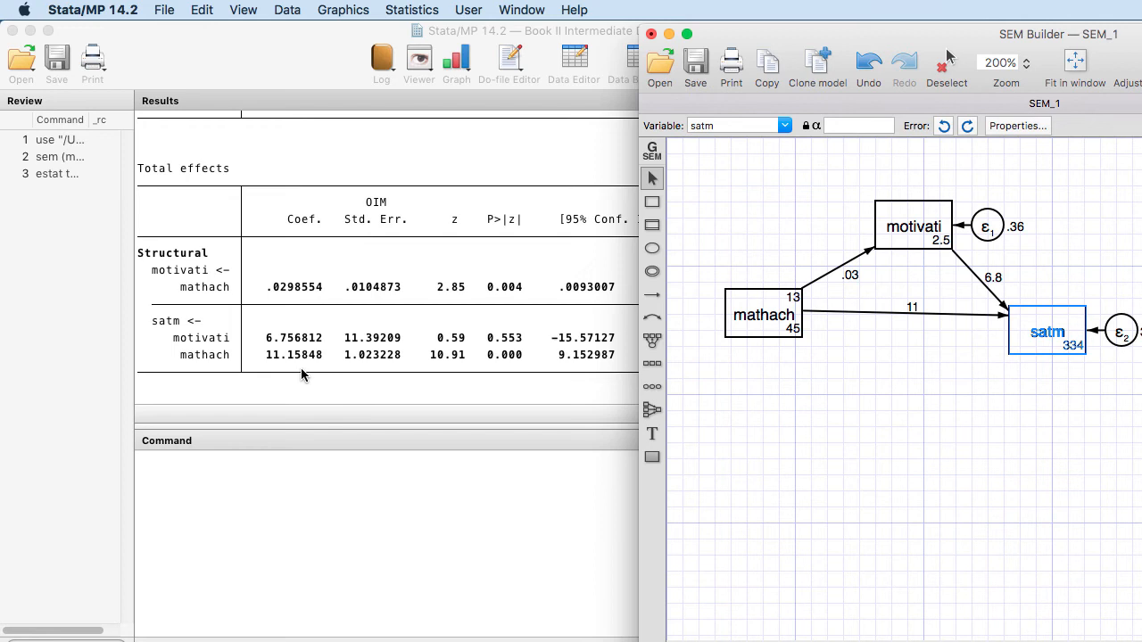
scroll(323, 261, "up", 5)
scroll(282, 275, "up", 5)
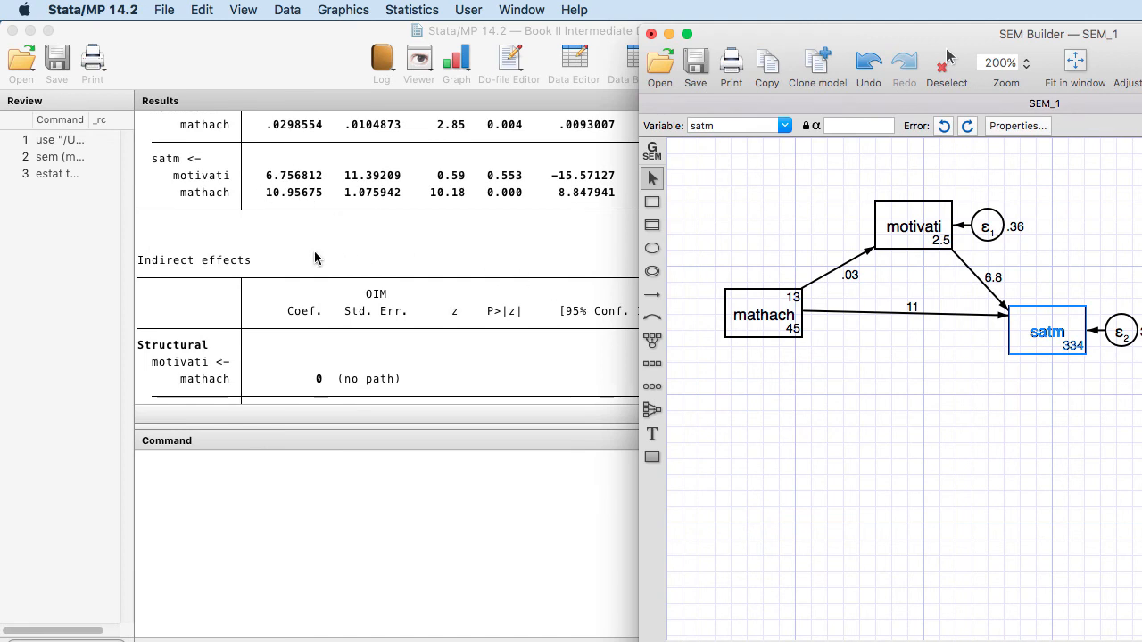
scroll(314, 259, "down", 3)
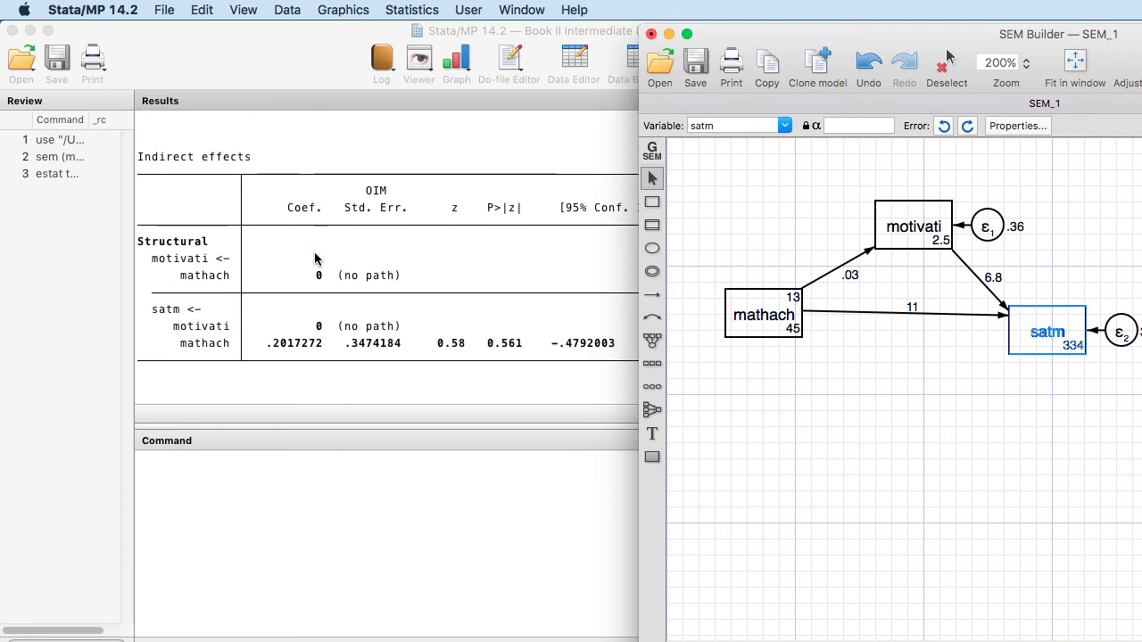
scroll(314, 259, "down", 2)
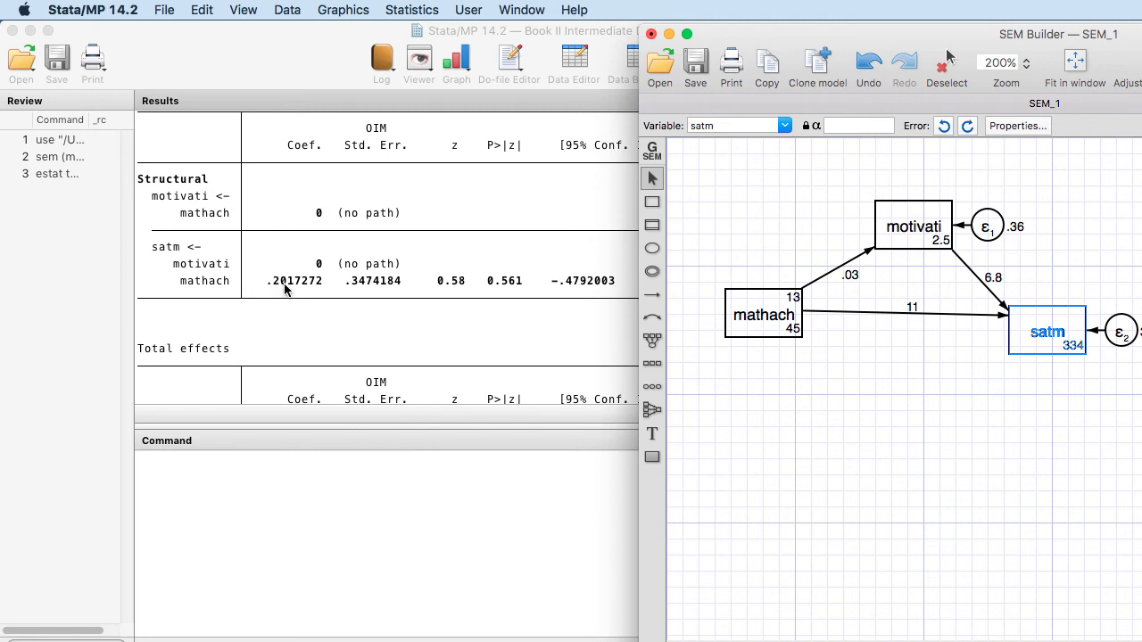
scroll(297, 289, "down", 7)
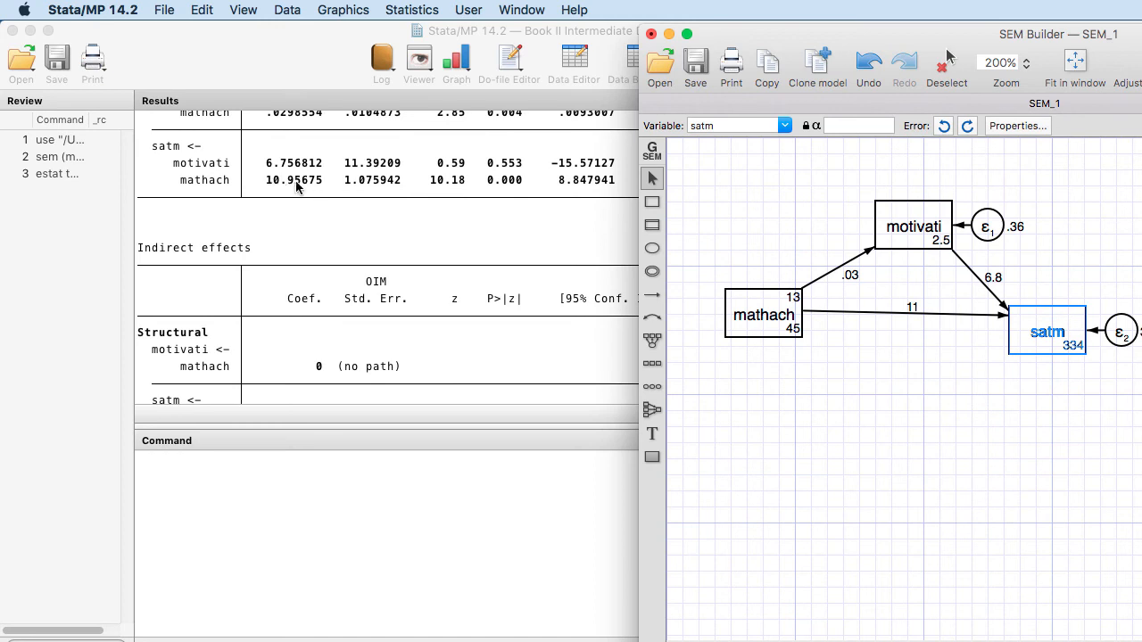
scroll(314, 284, "down", 5)
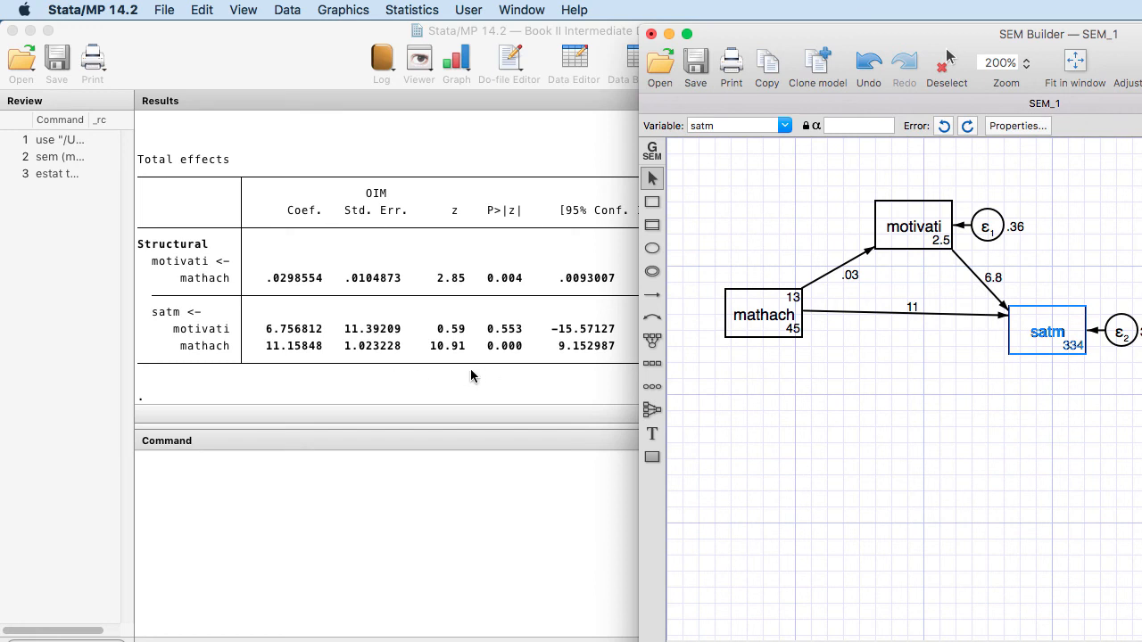
- Report the equation-level goodness-of-fit statistics (eqgof) for the estimated model
left_click(423, 11)
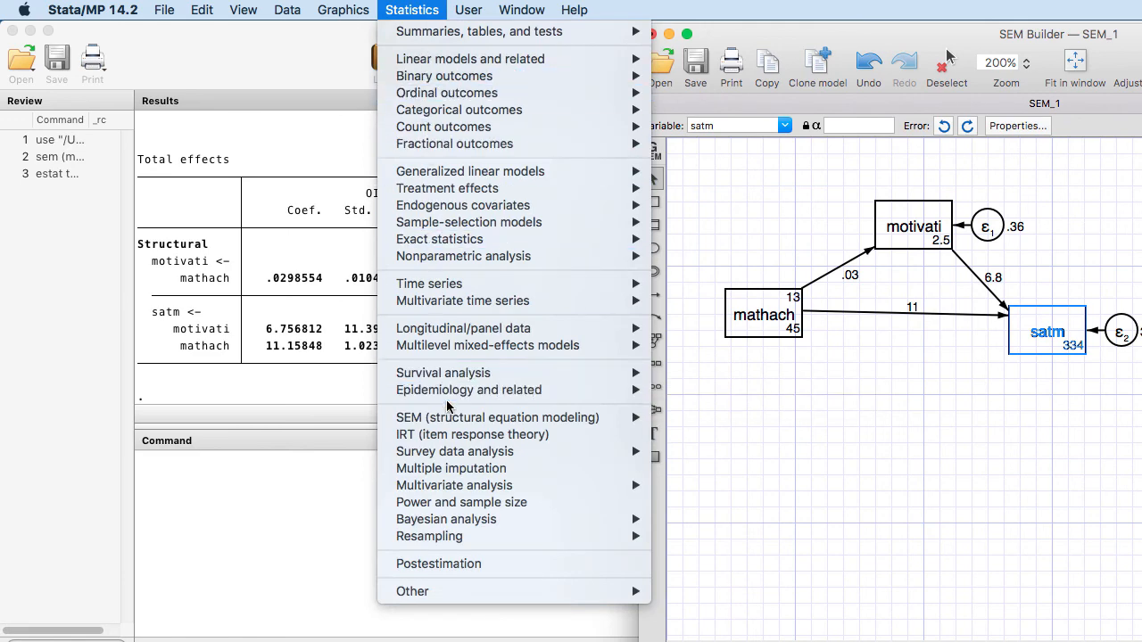
mouse_move(449, 417)
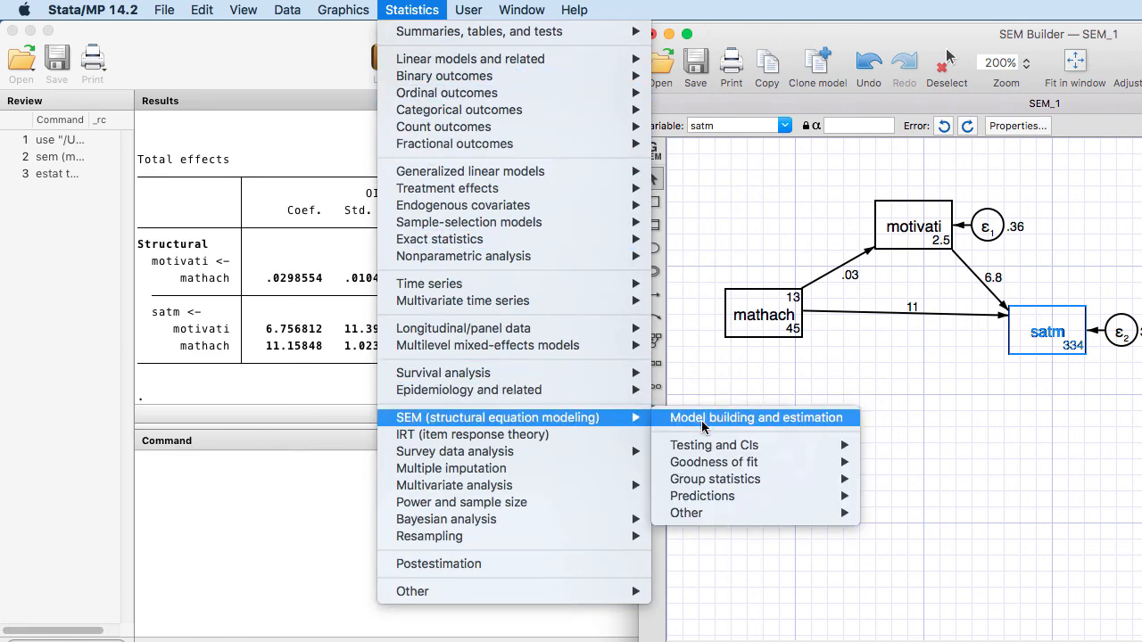
mouse_move(702, 445)
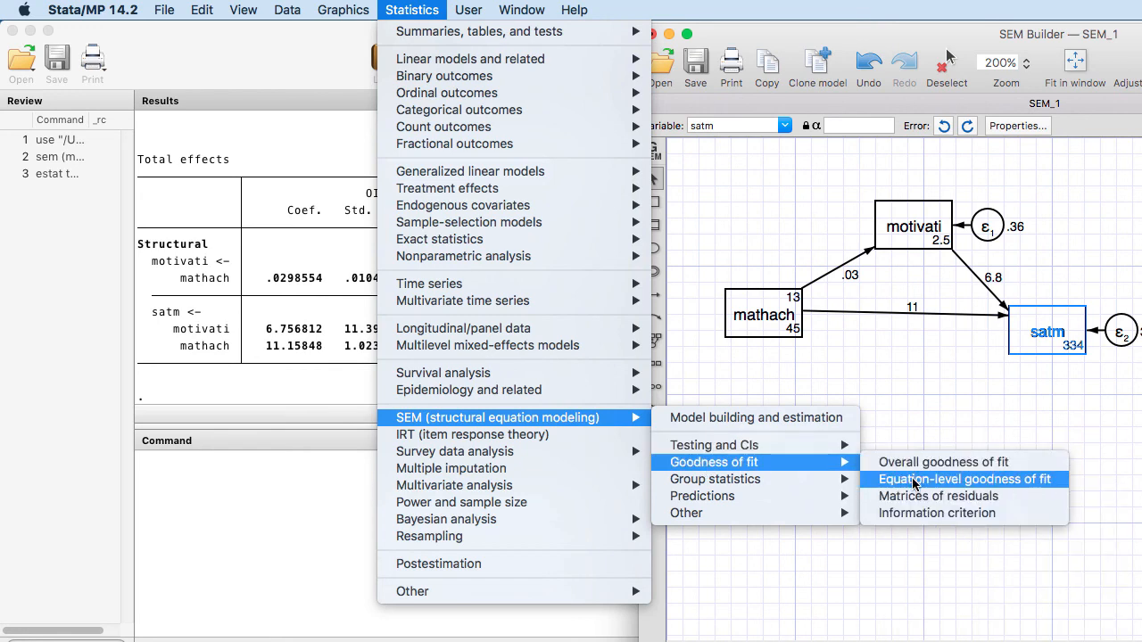
left_click(915, 481)
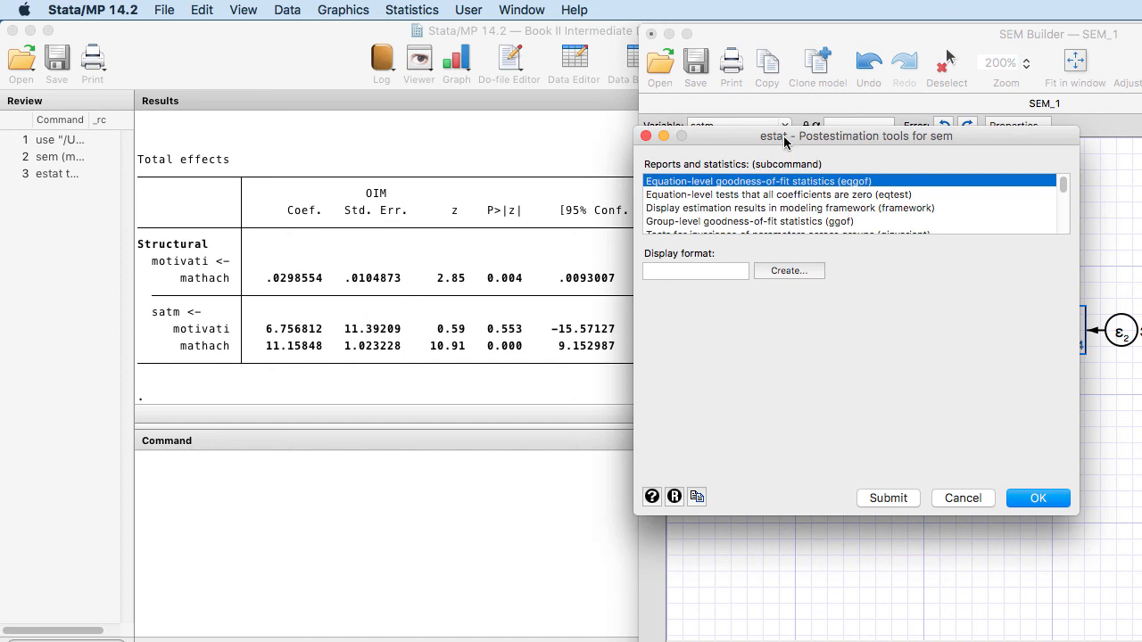
left_click_drag(784, 136, 649, 132)
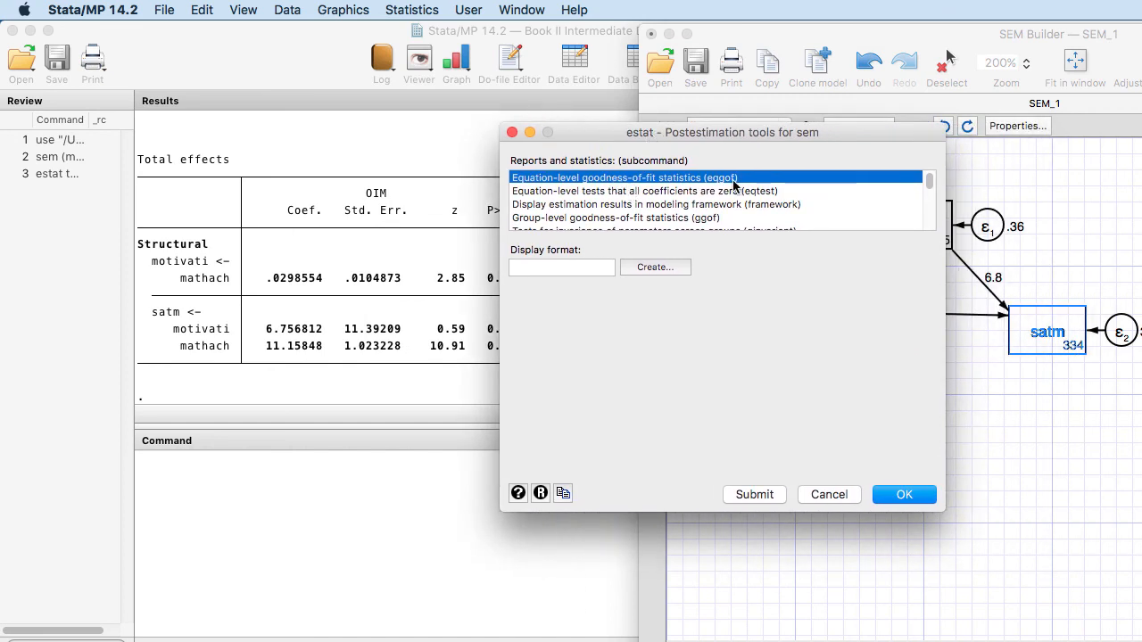
left_click(887, 490)
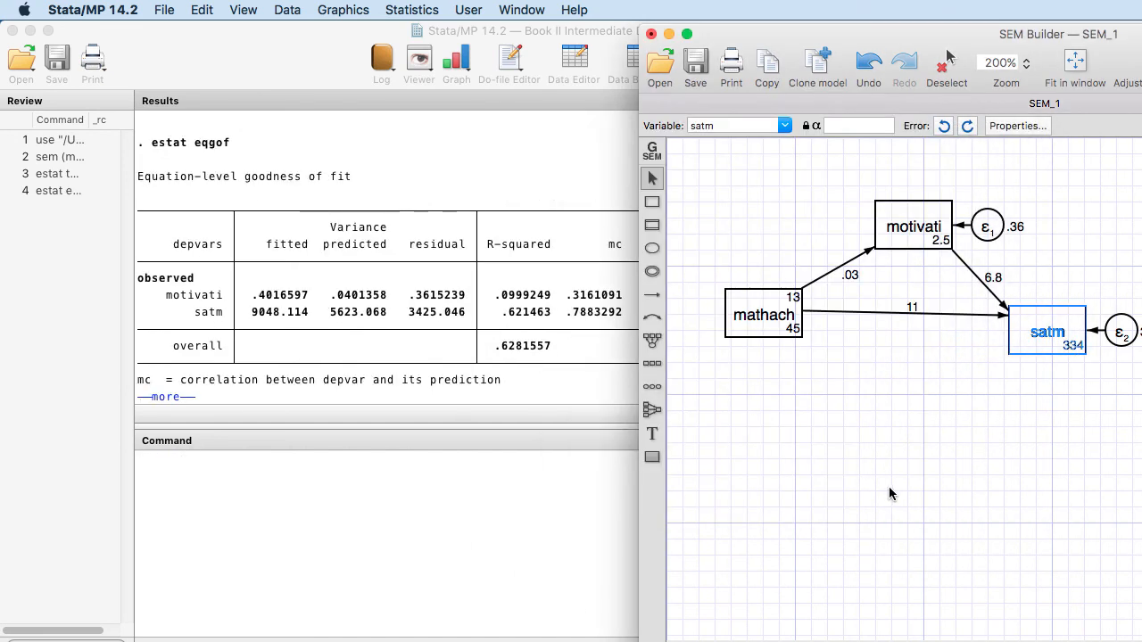
- Display the full goodness-of-fit output unobstructed to read the R-squared values, and bring the path diagram back into view
left_click_drag(775, 44, 1141, 44)
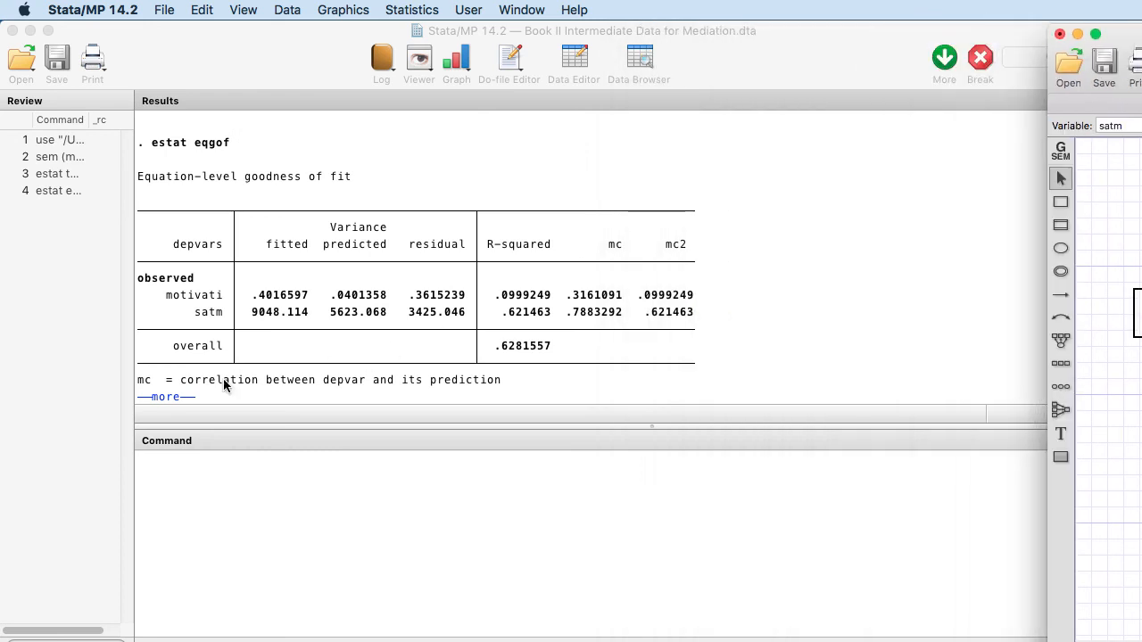
left_click(166, 396)
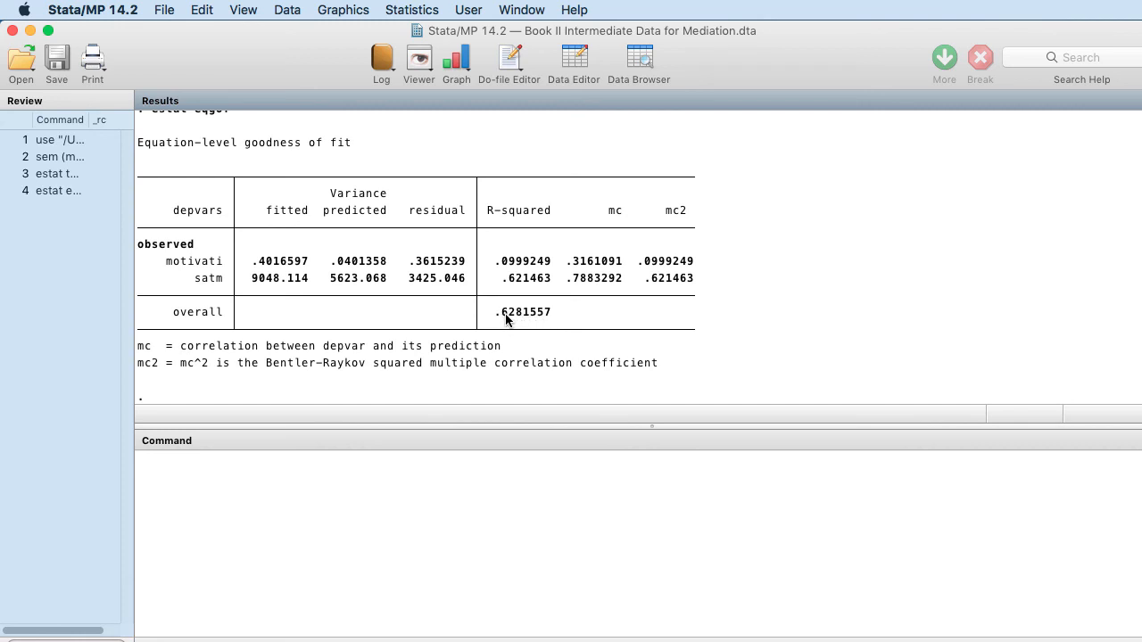
left_click(1141, 348)
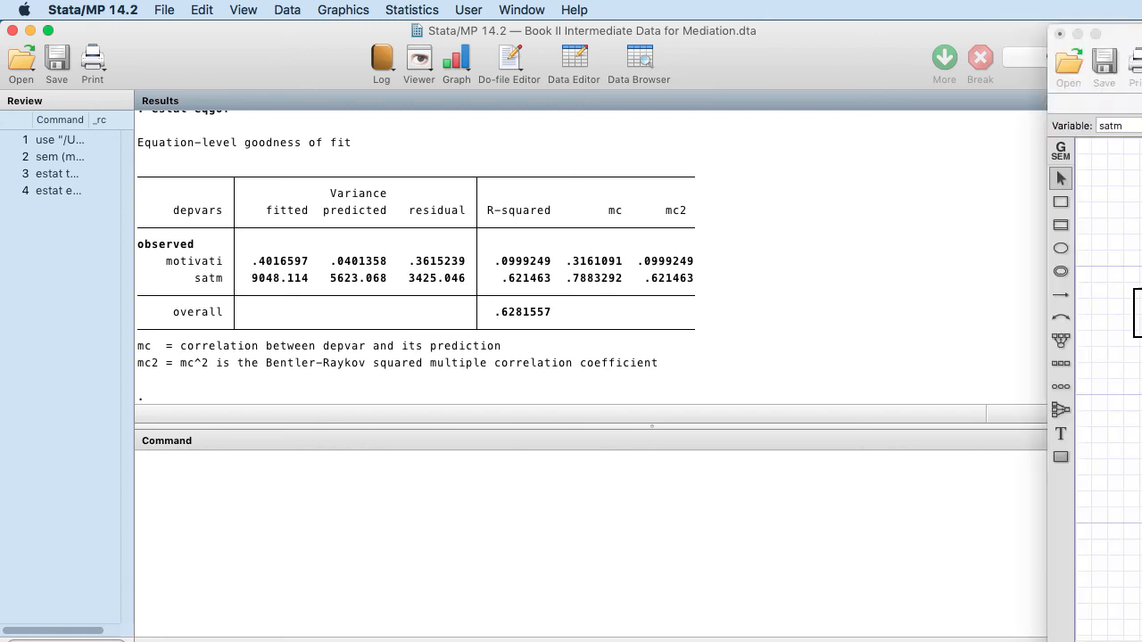
left_click_drag(1141, 34, 546, 29)
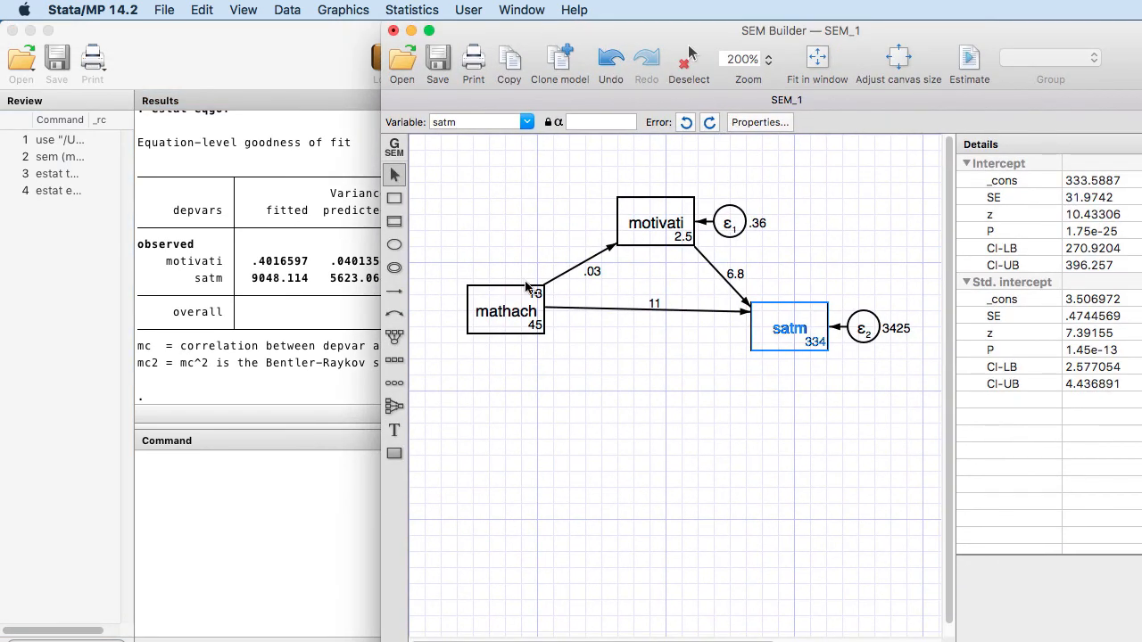